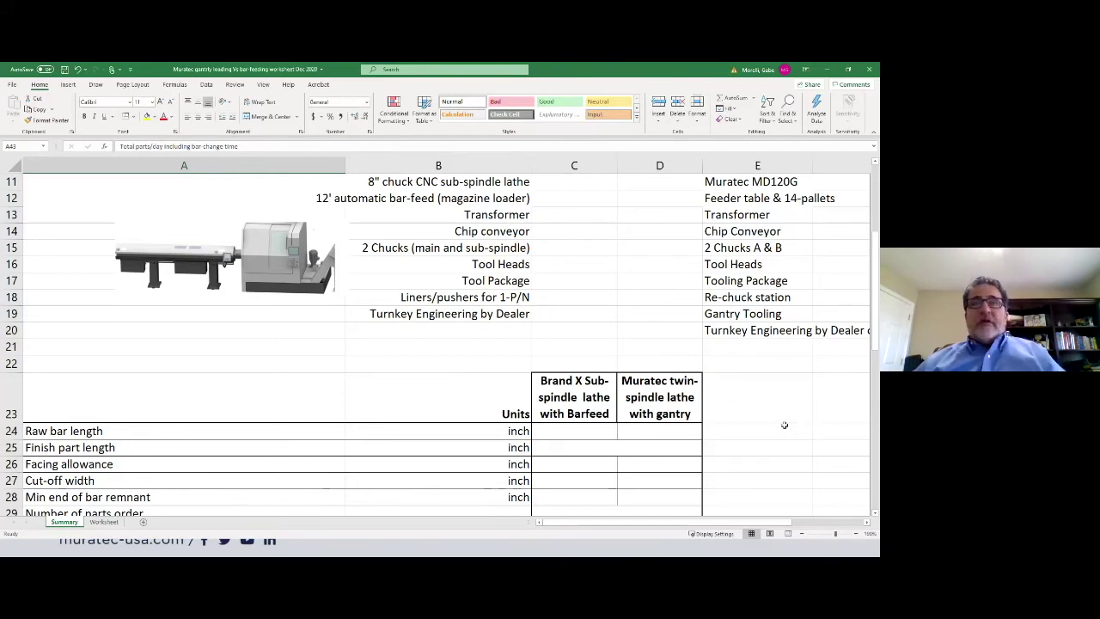
- Enter a raw bar length of 144 inches for both the Brand X barfeed lathe and the Muratec gantry lathe
scroll(773, 424, "up", 1)
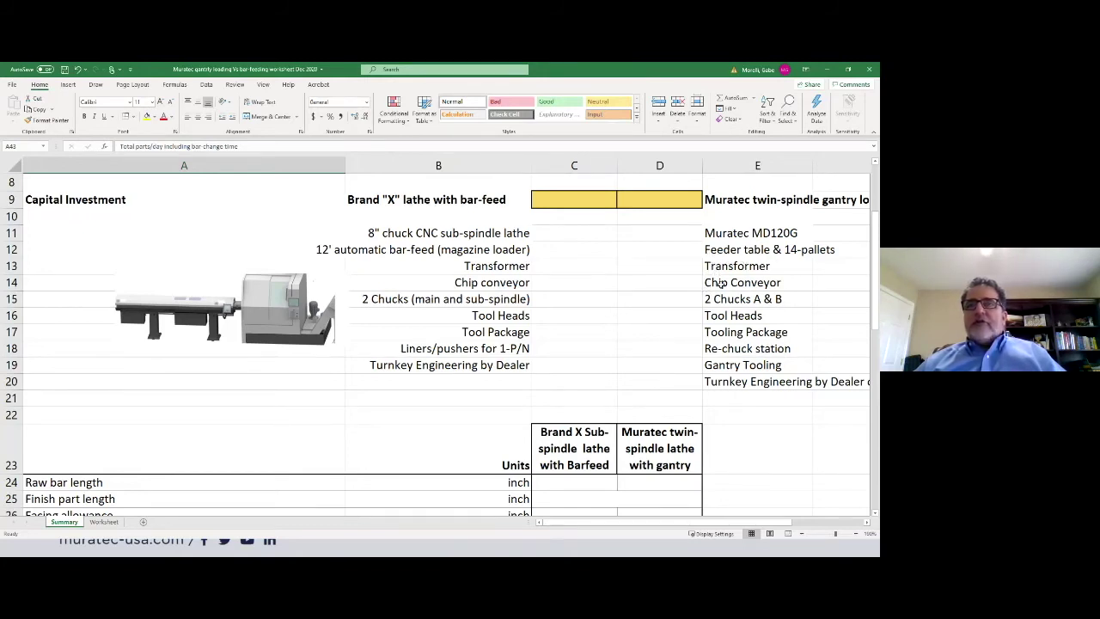
scroll(434, 421, "down", 1)
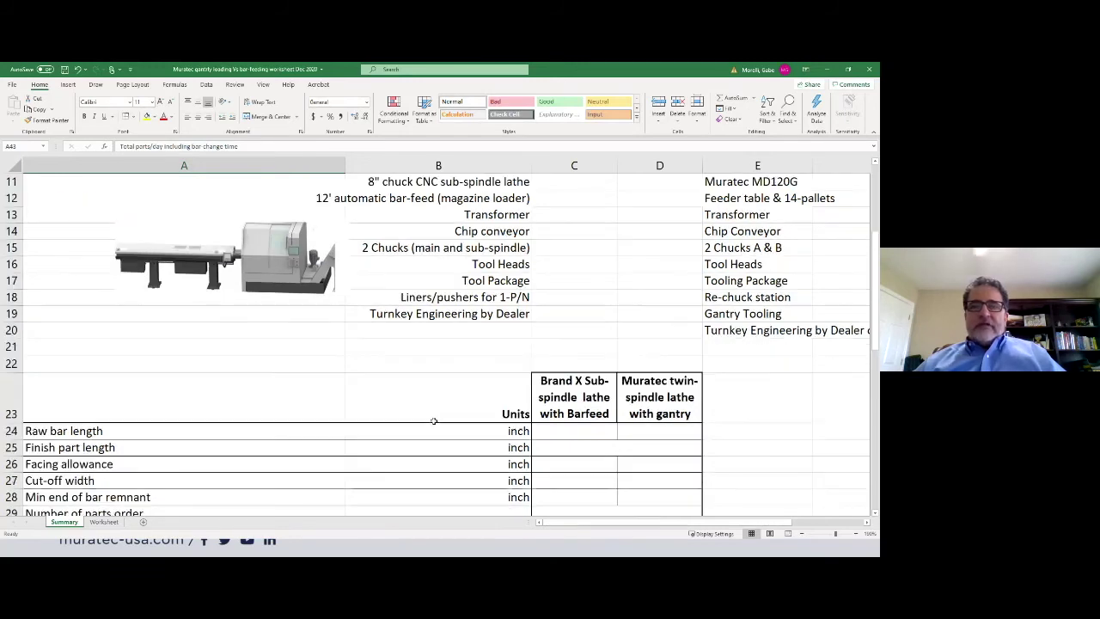
scroll(434, 421, "down", 3)
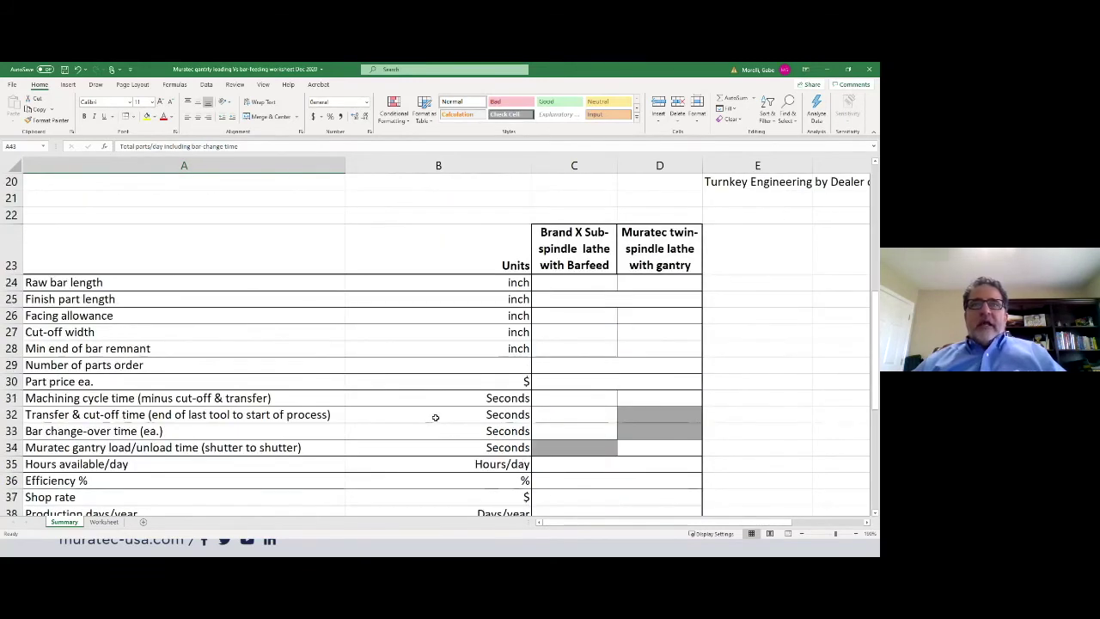
scroll(436, 415, "up", 4)
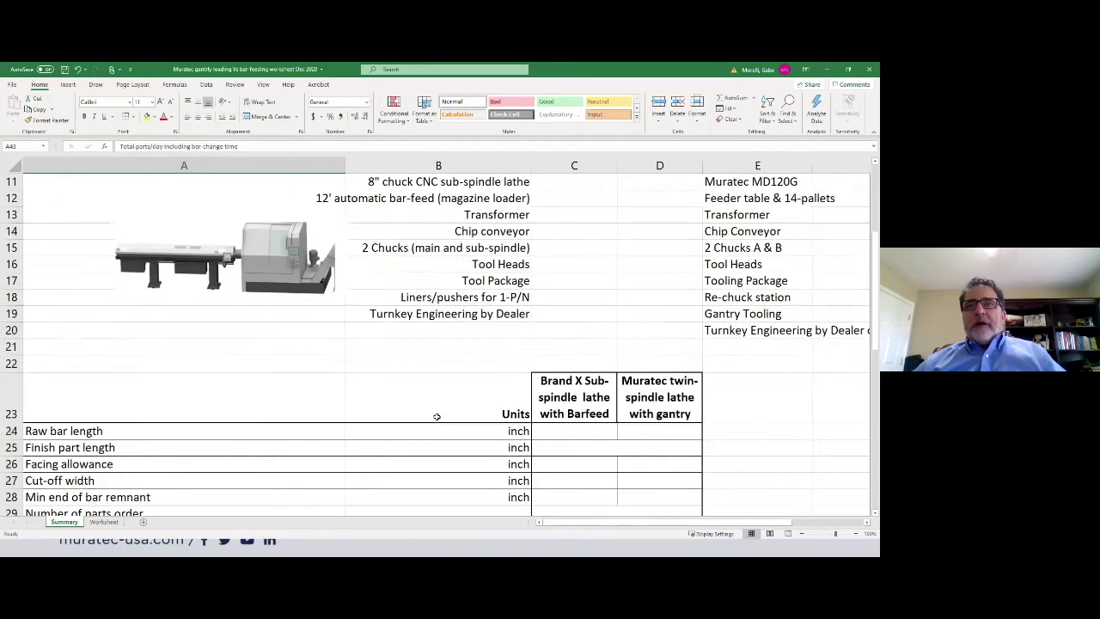
scroll(361, 353, "down", 5)
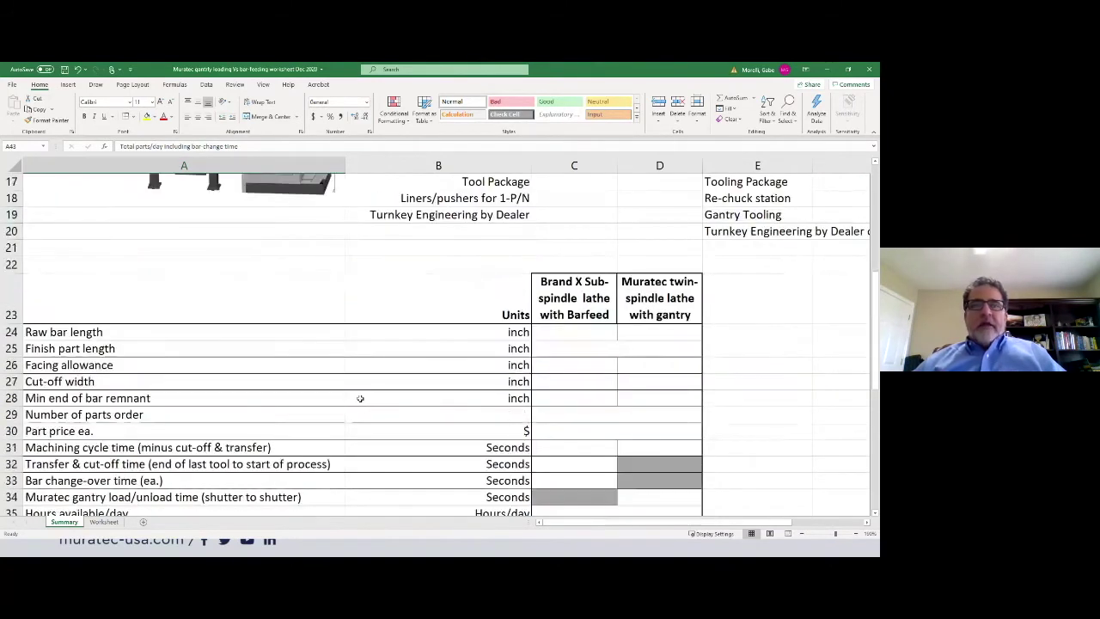
left_click(577, 234)
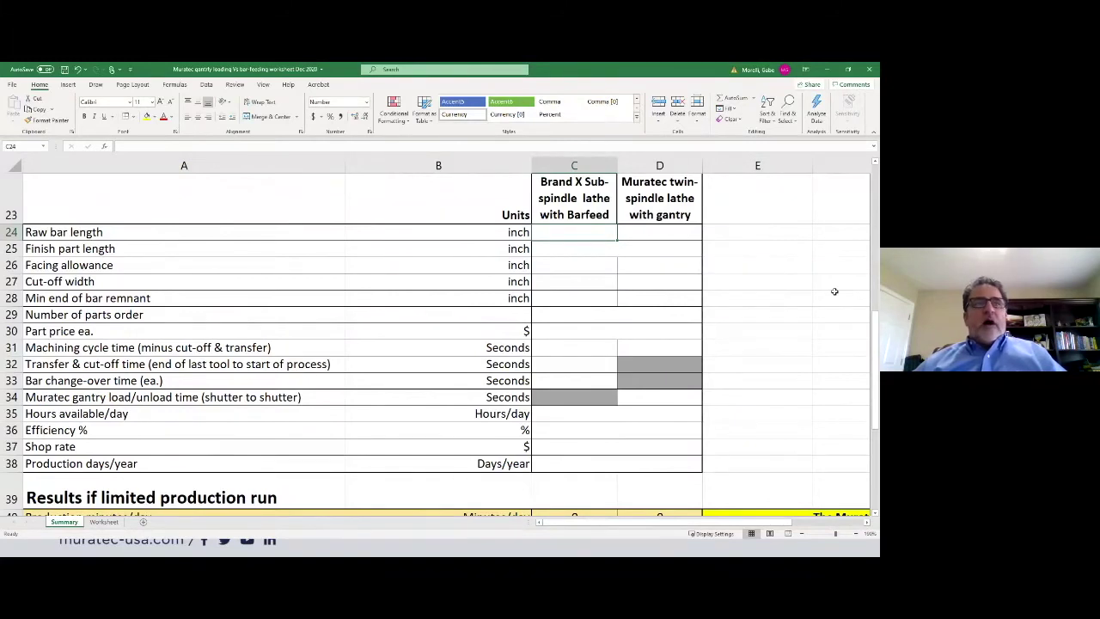
type("144")
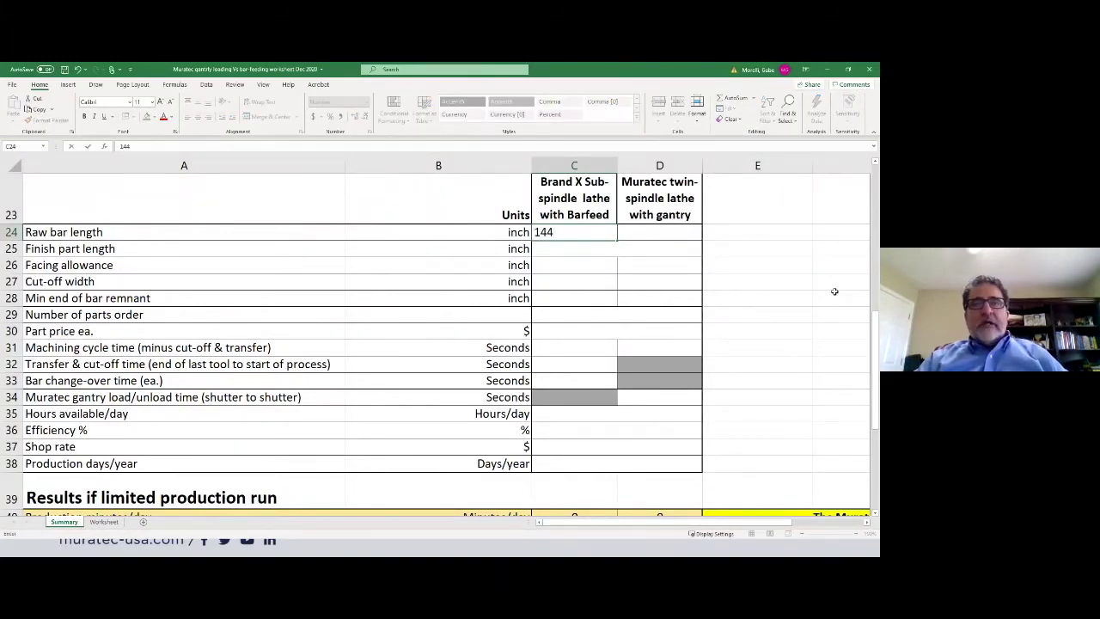
key("Tab")
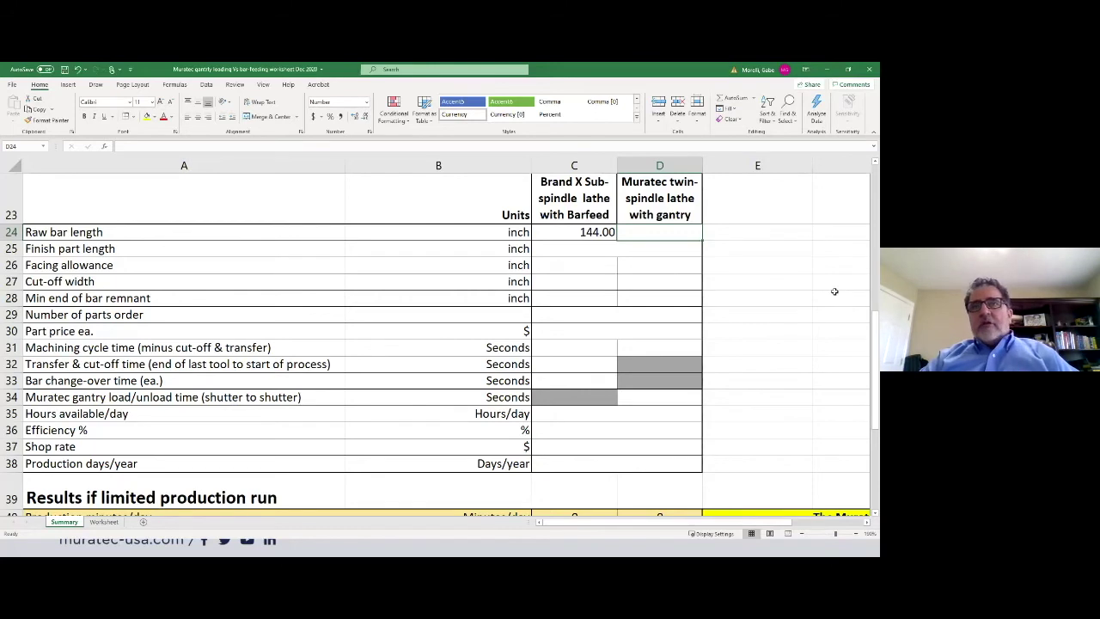
type("144")
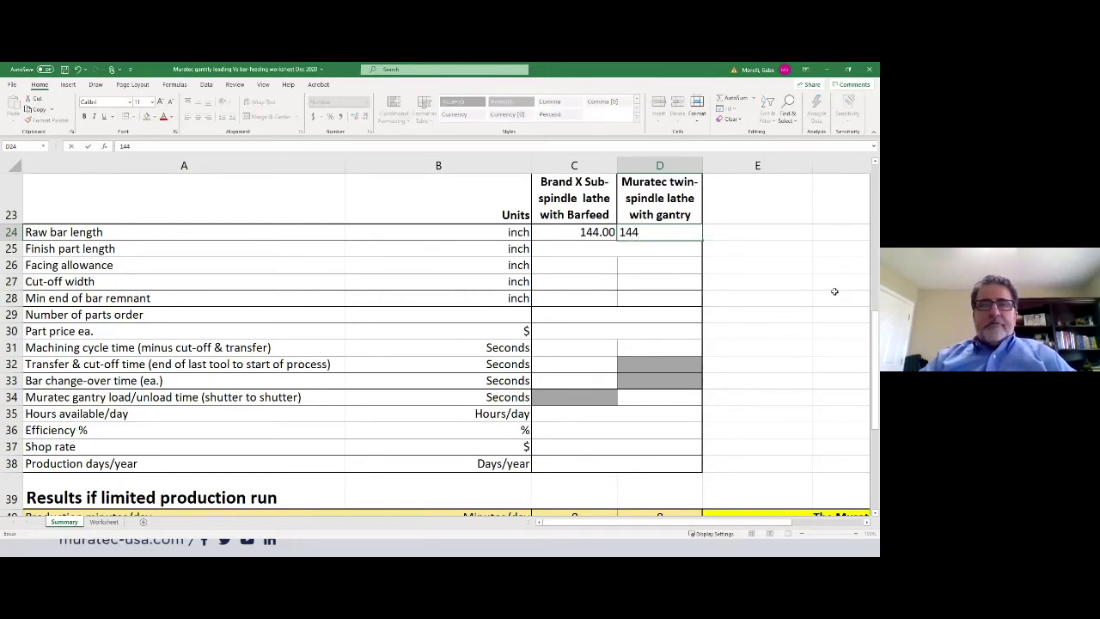
key("Return")
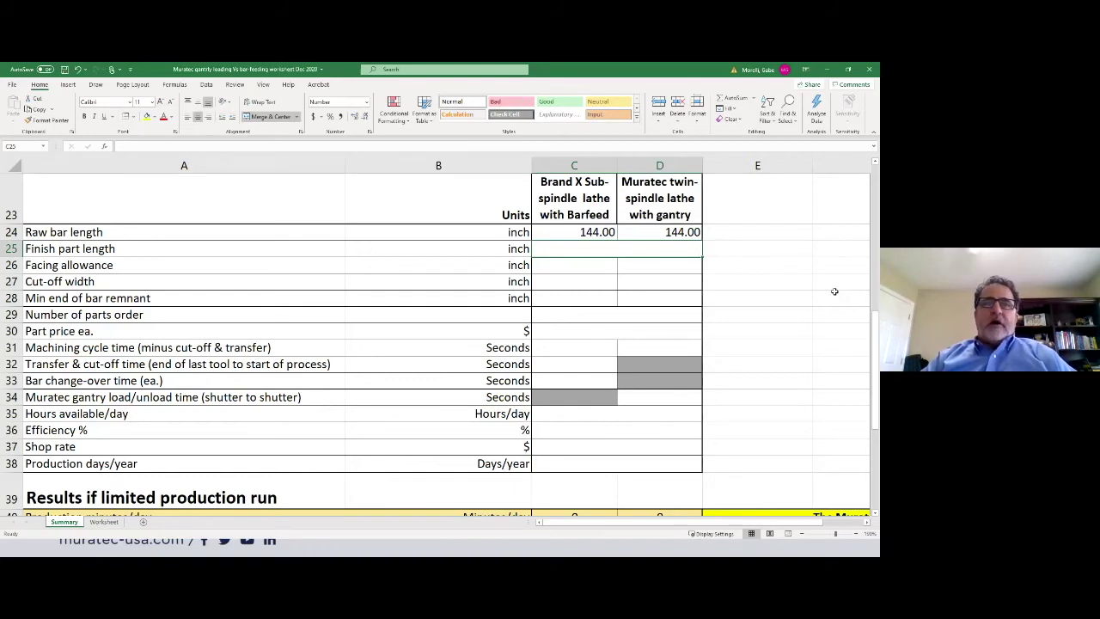
- Enter a shared finish part length of 2.45 inches and facing allowances of 0.03 for Brand X and 0.06 for Muratec
type("2")
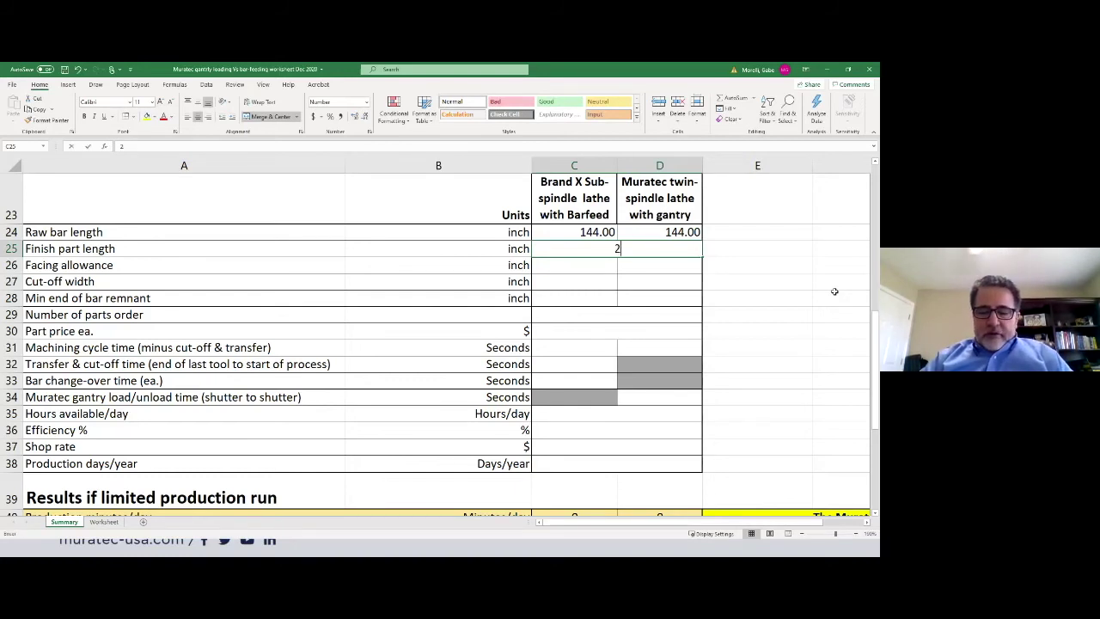
type(".45")
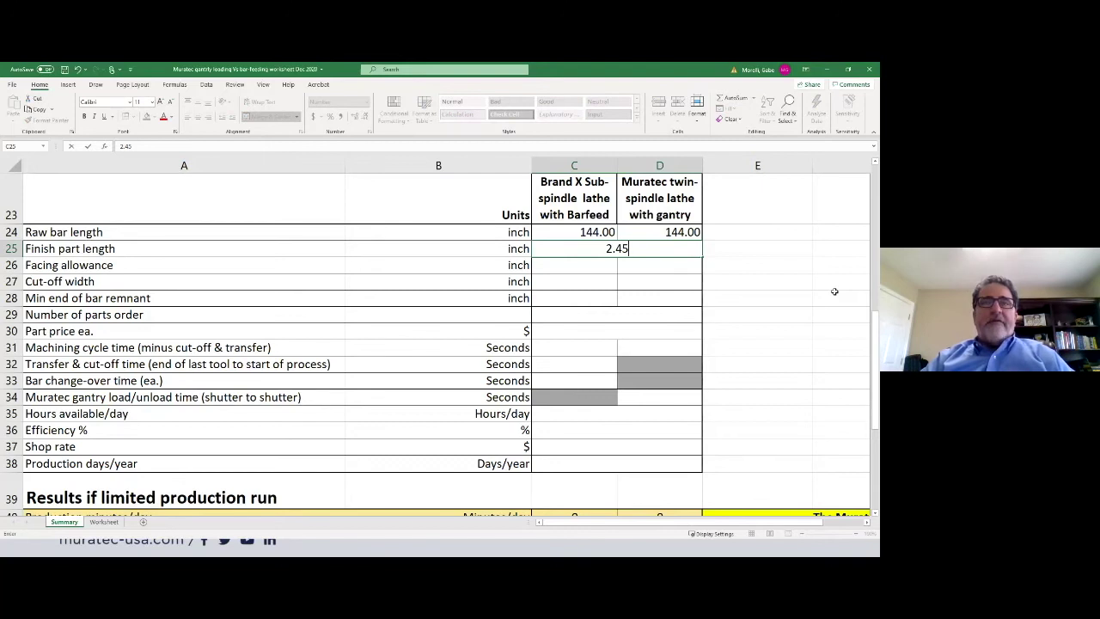
key("Return")
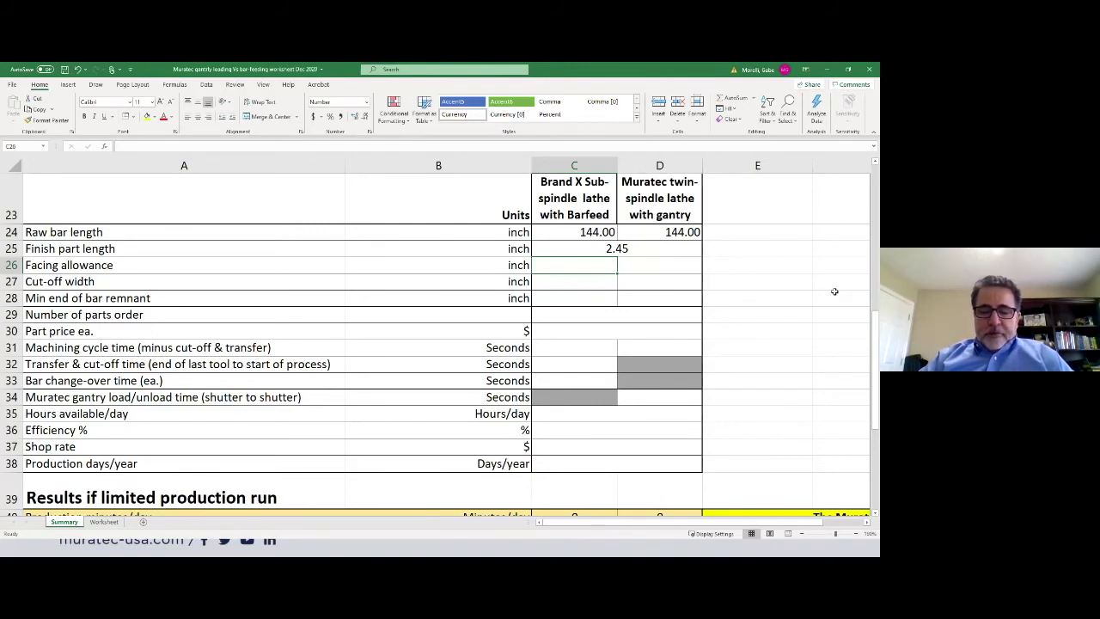
type(".03")
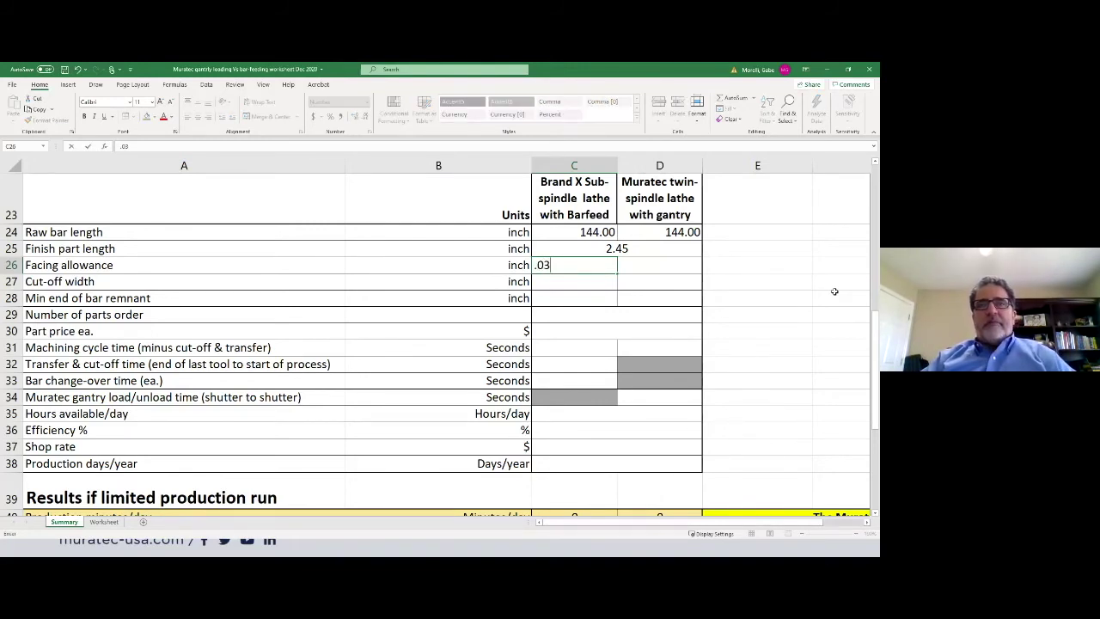
key("Tab")
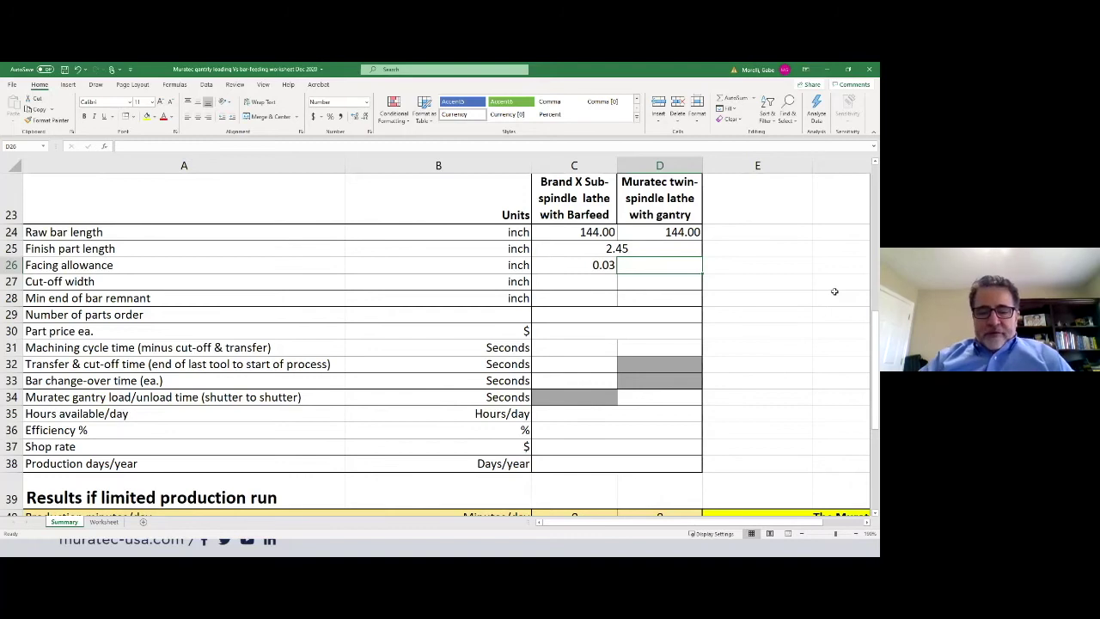
type(".0")
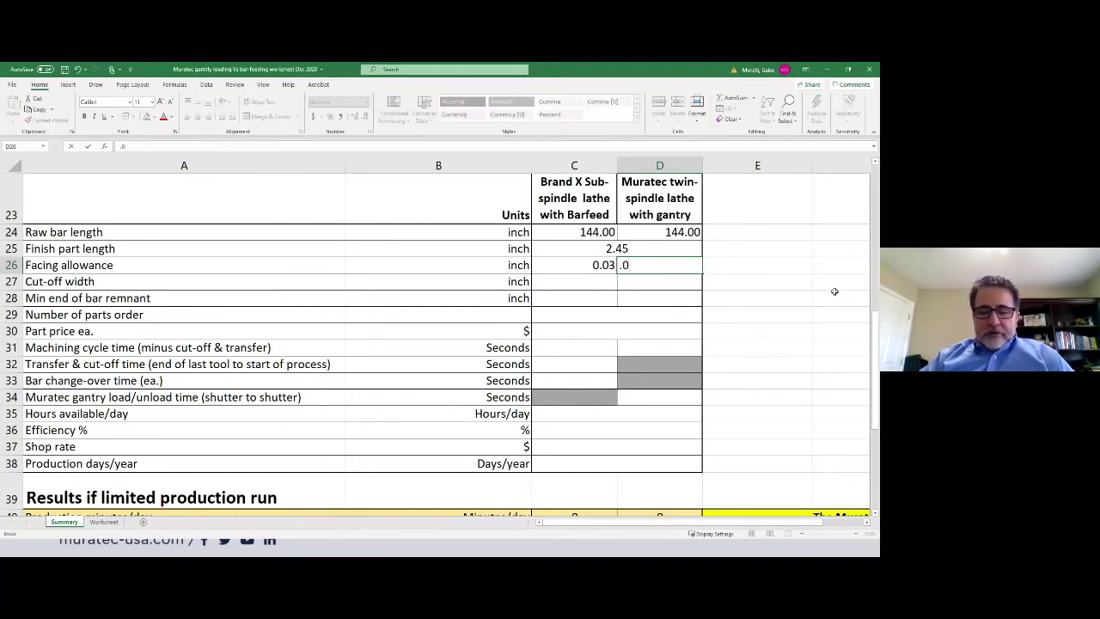
type("6")
key("Return")
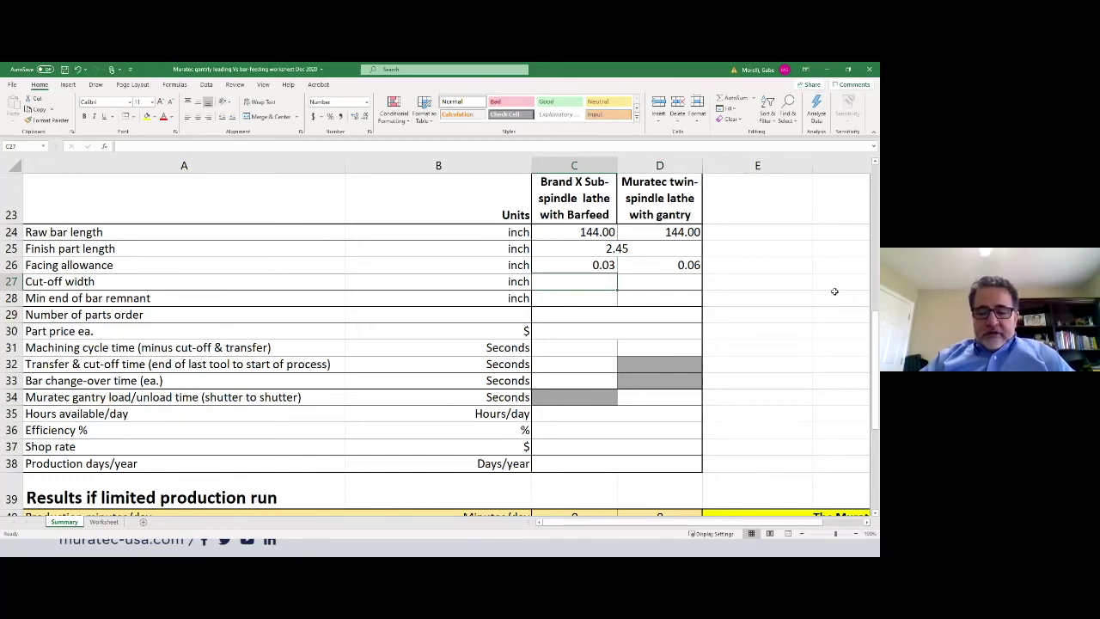
- Fill in cut-off widths of 0.118 for Brand X and 0.062 for Muratec, with minimum bar remnants of 2.5 and 1 inch respectively
type(".118")
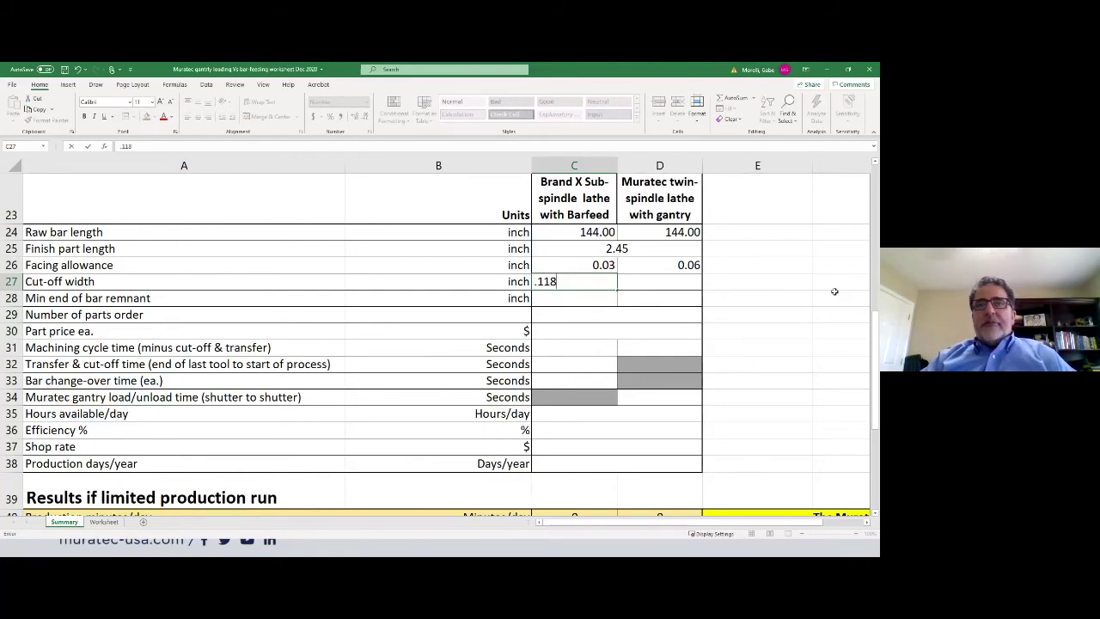
key("Tab")
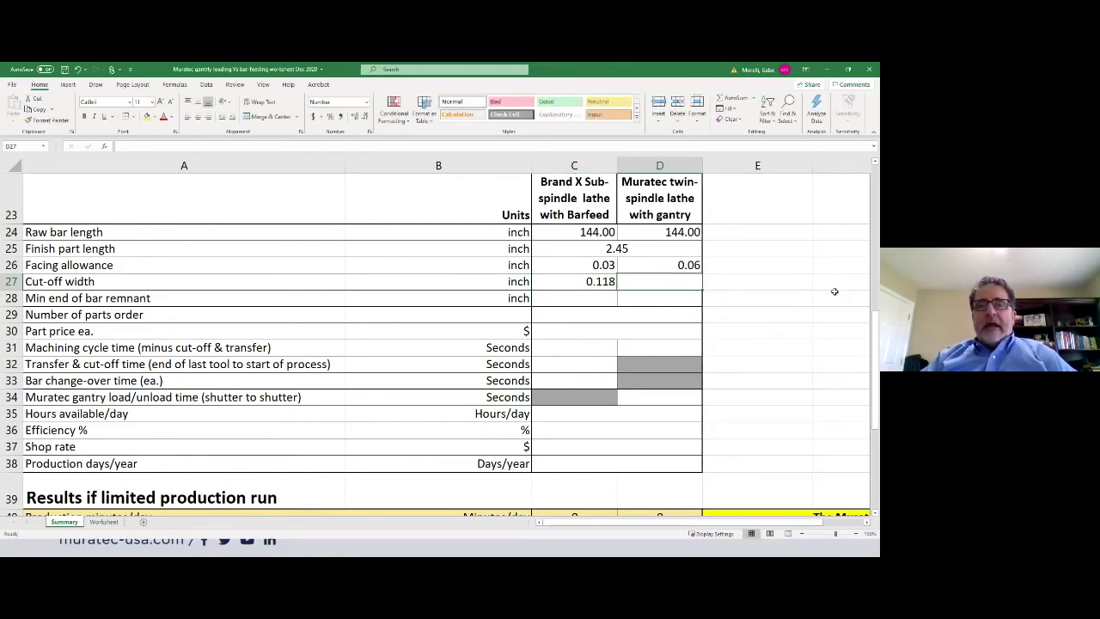
type(".062")
key("Return")
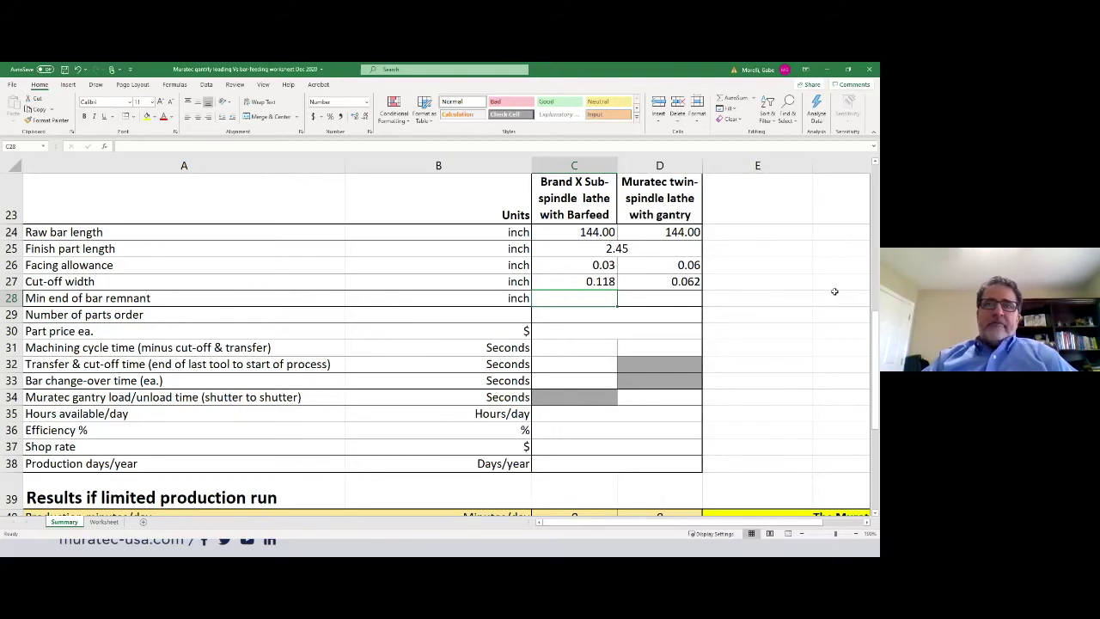
type("2.5")
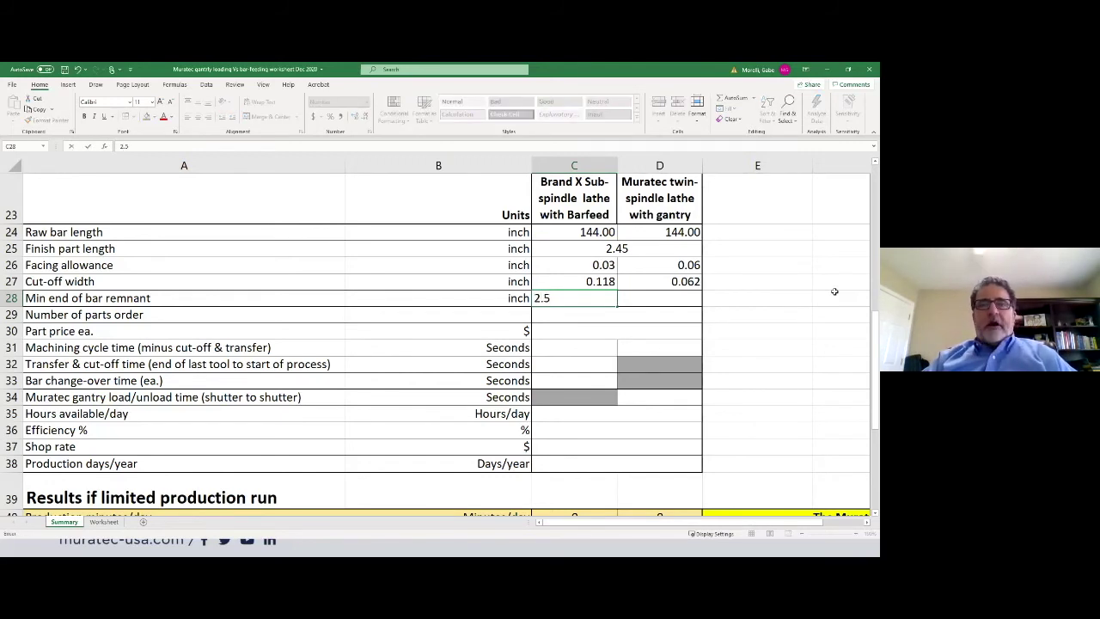
key("Tab")
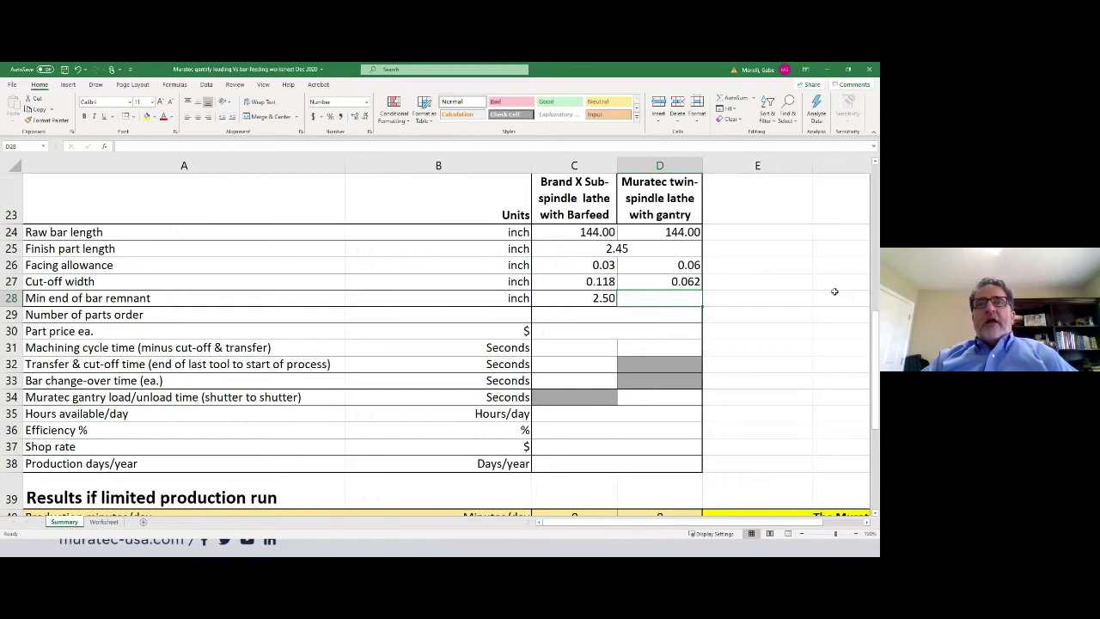
type("1")
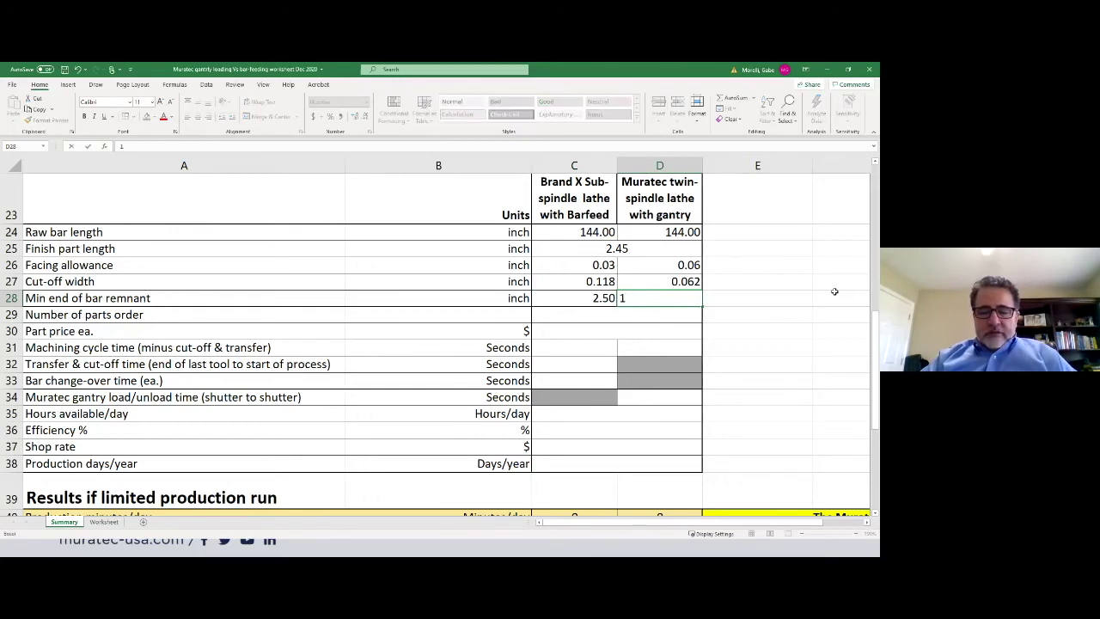
key("Return")
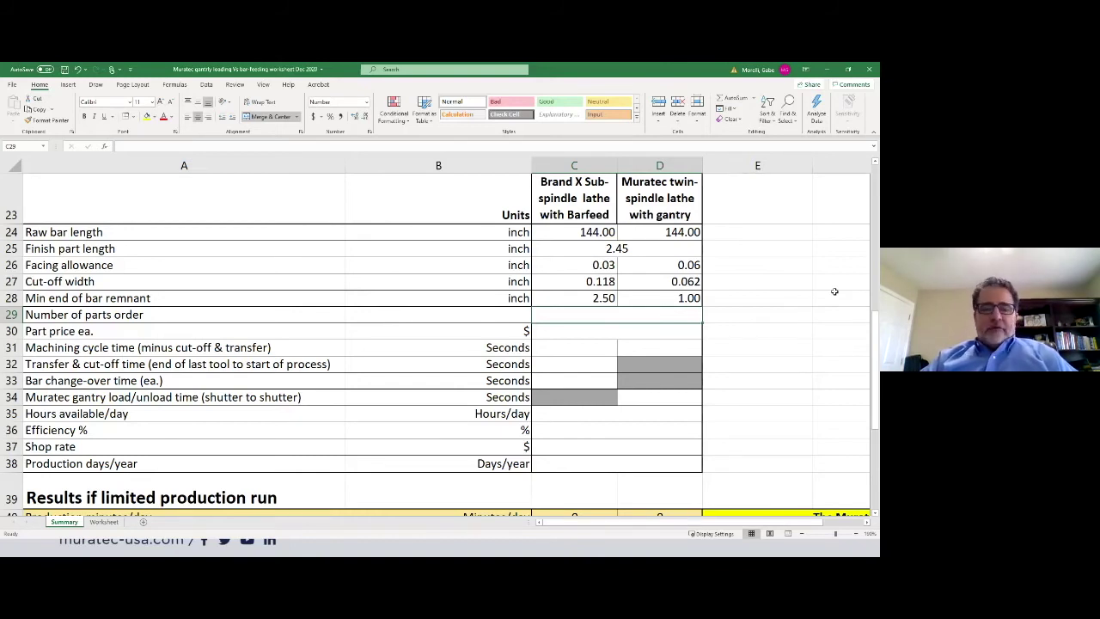
- Set the number of parts in the order to 4500 and the price per part to $4.00
type("45000")
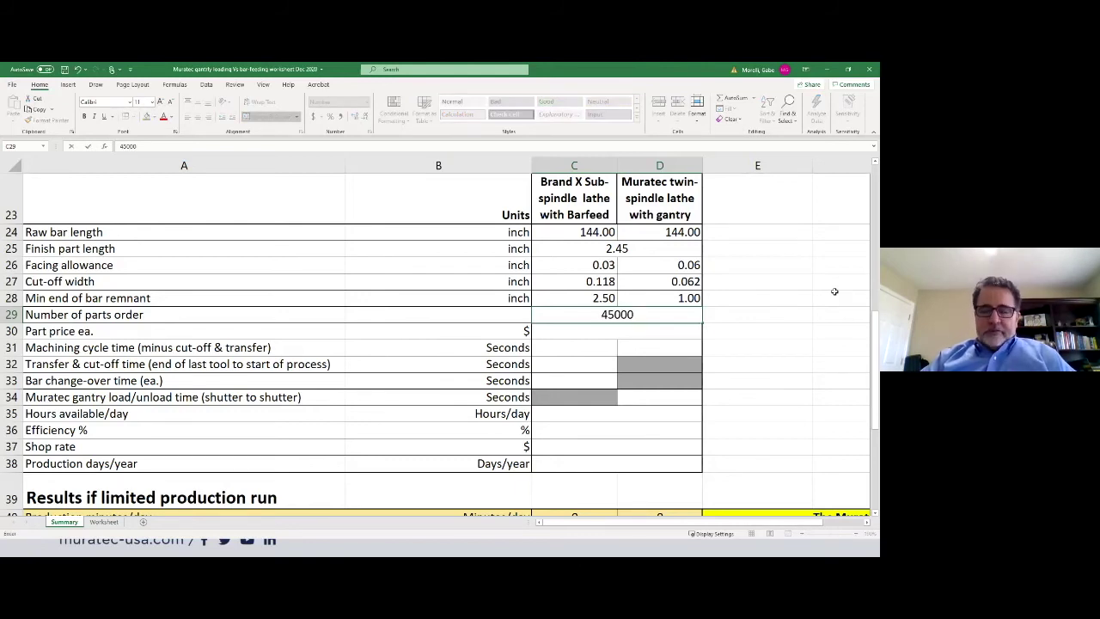
key("BackSpace")
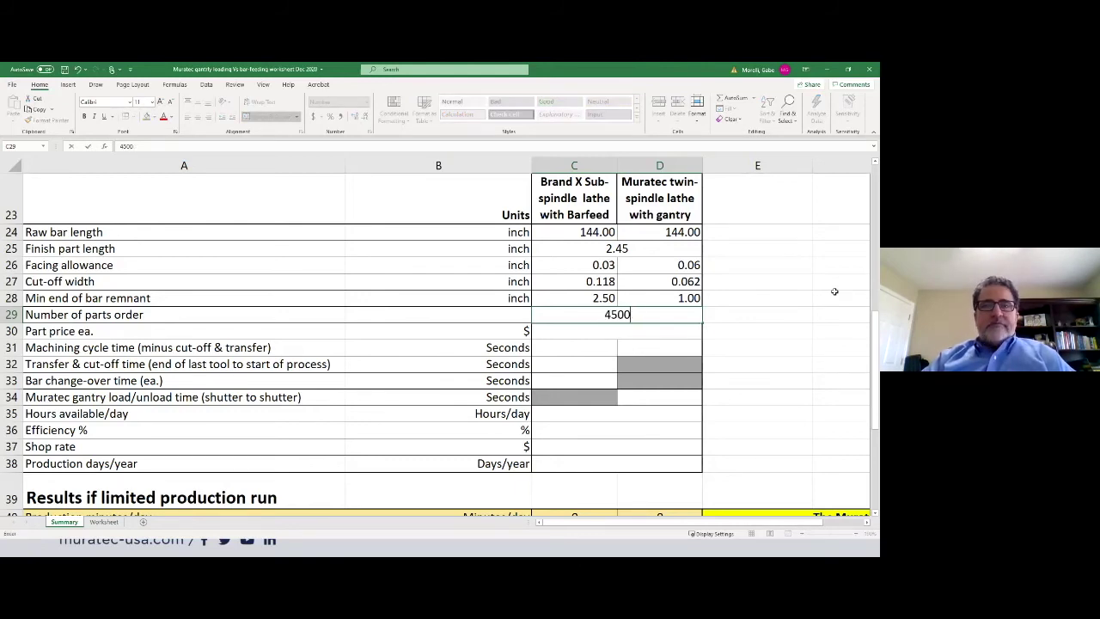
key("Return")
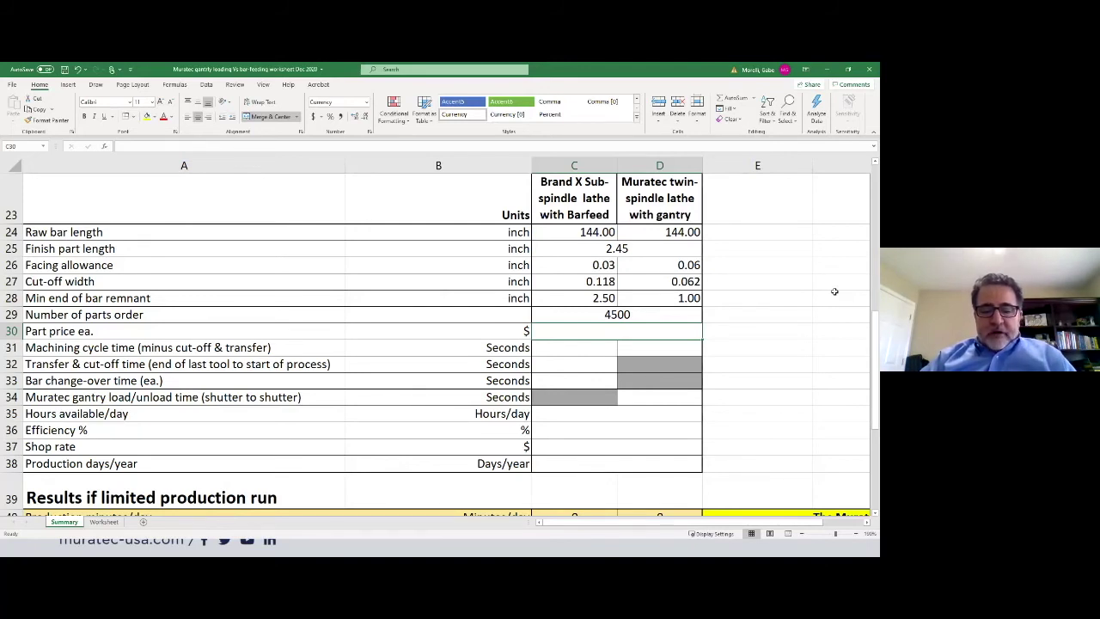
type("400")
key("Return")
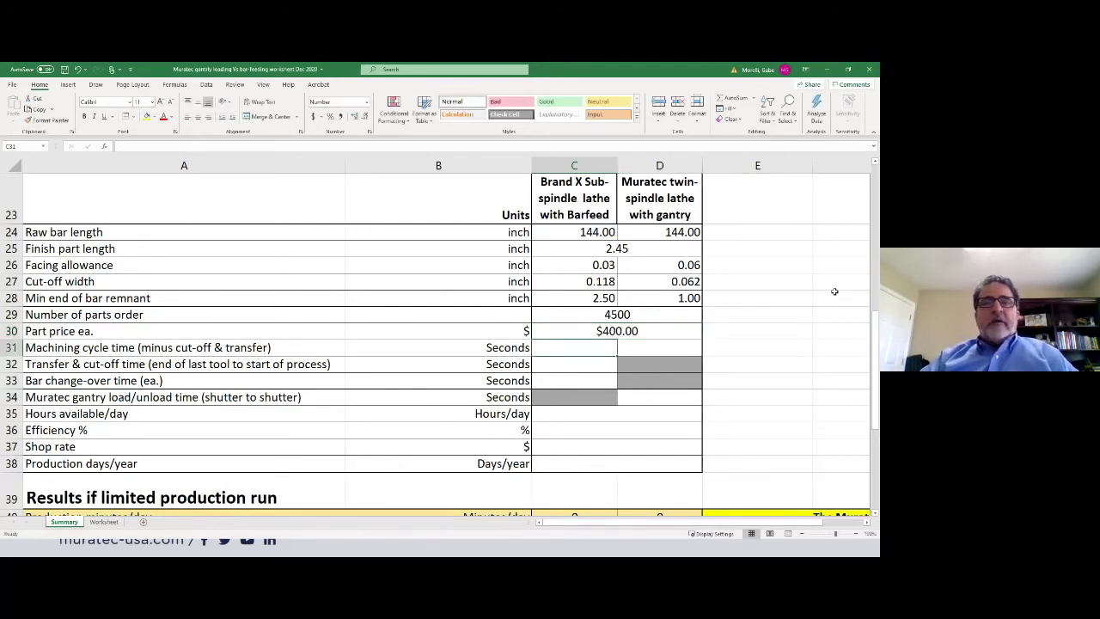
key("Up")
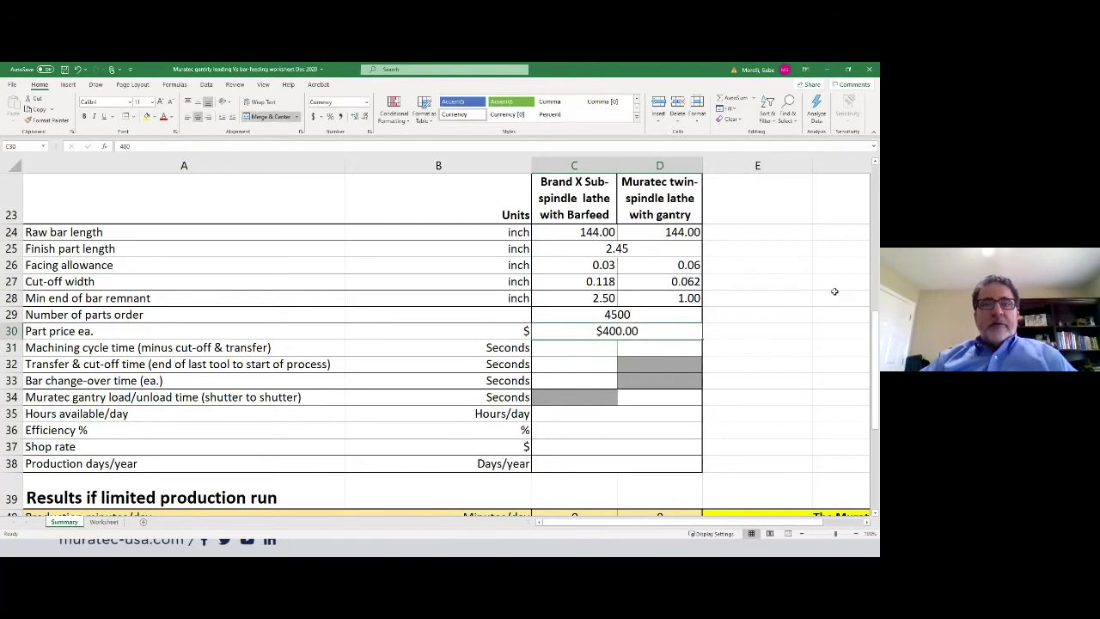
type("4\\")
key("BackSpace")
key("Return")
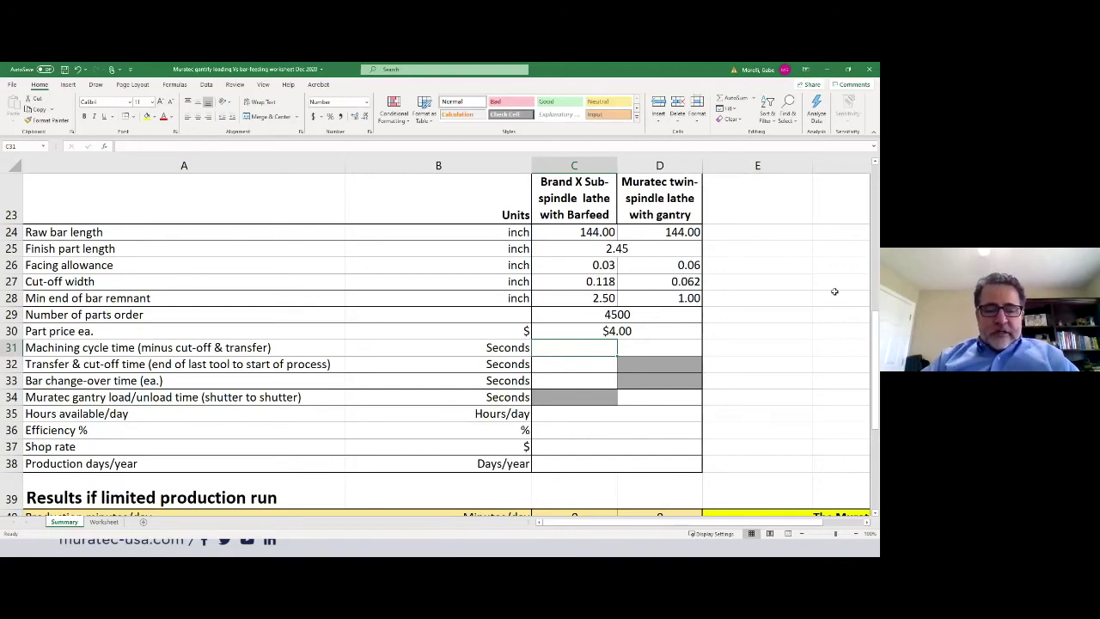
- Enter a machining cycle time of 120 seconds for both the Brand X and Muratec lathes
type("12")
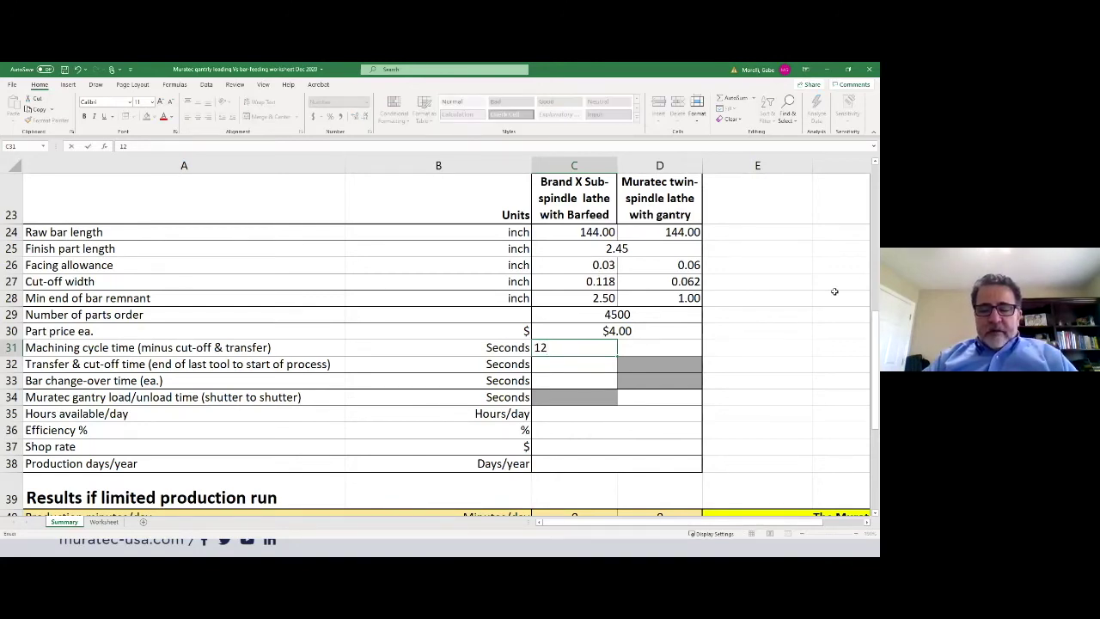
type("0")
key("Tab")
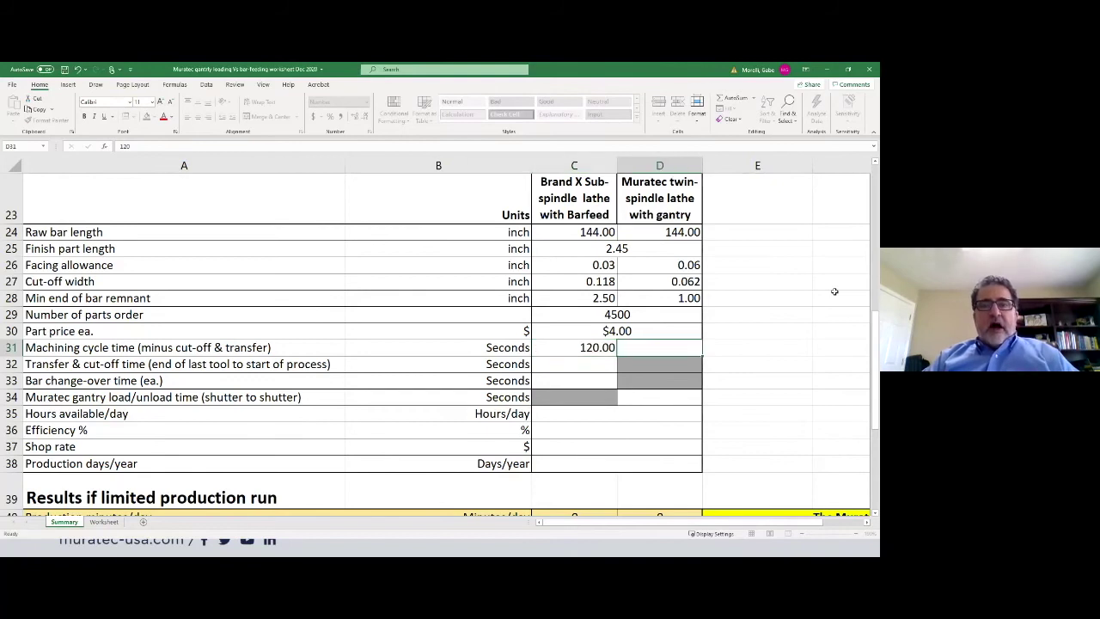
type("120")
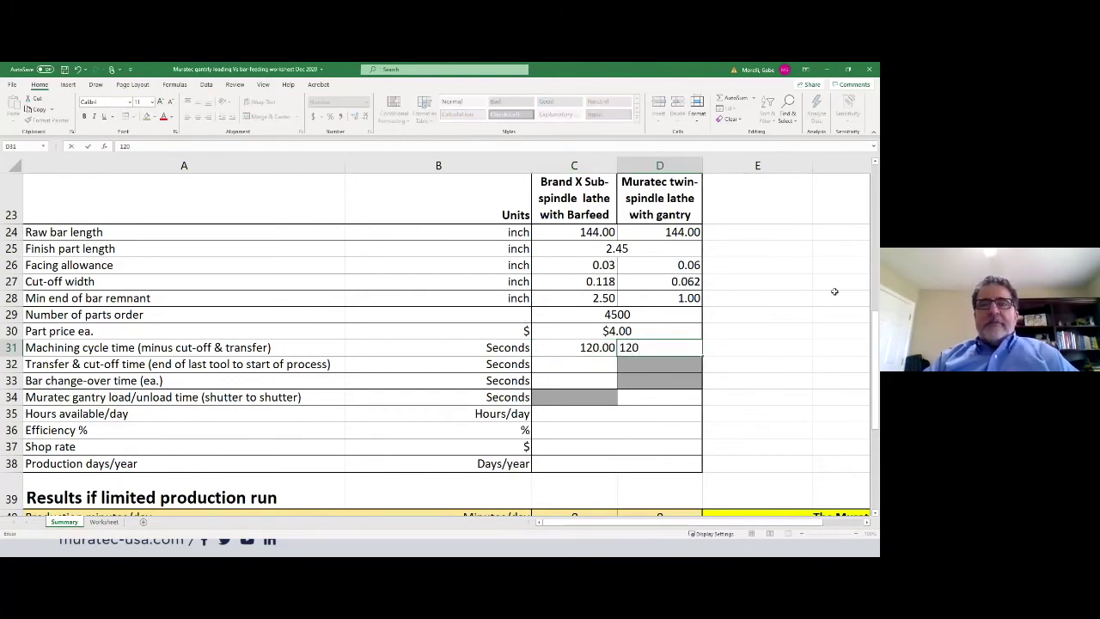
key("Return")
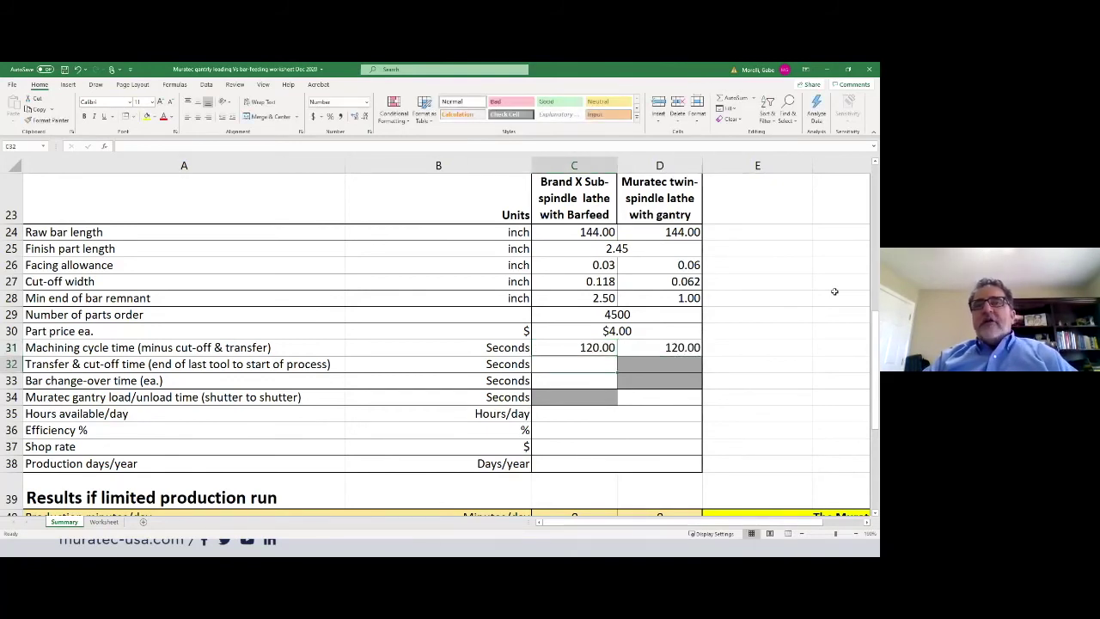
key("Up")
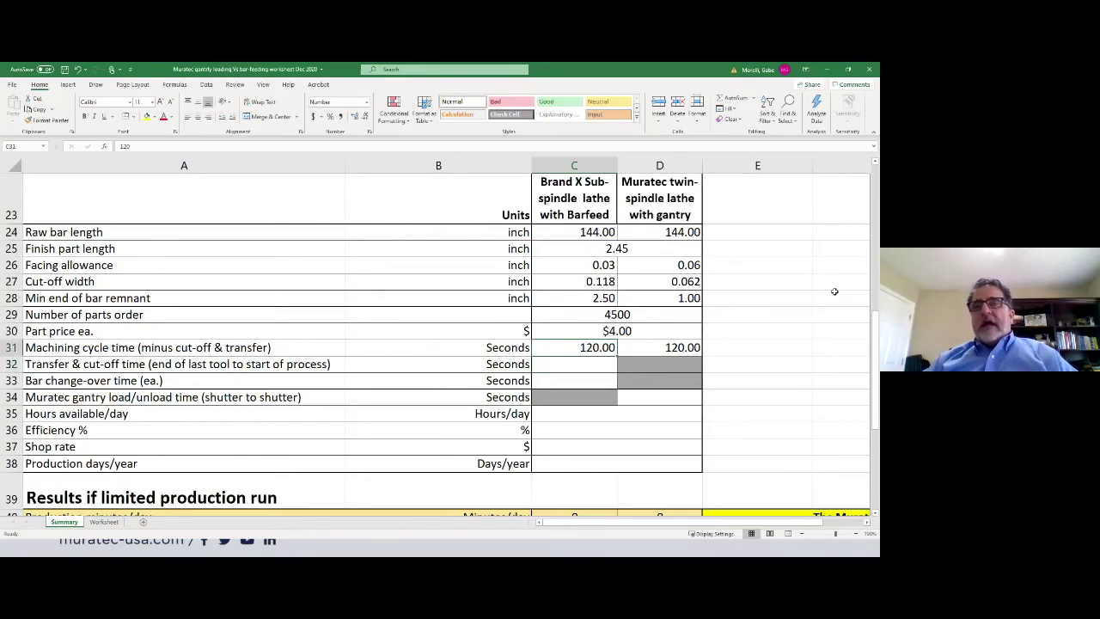
- Enter a transfer and cut-off time of 28 seconds and a bar change-over time of 45 seconds for Brand X
key("Down")
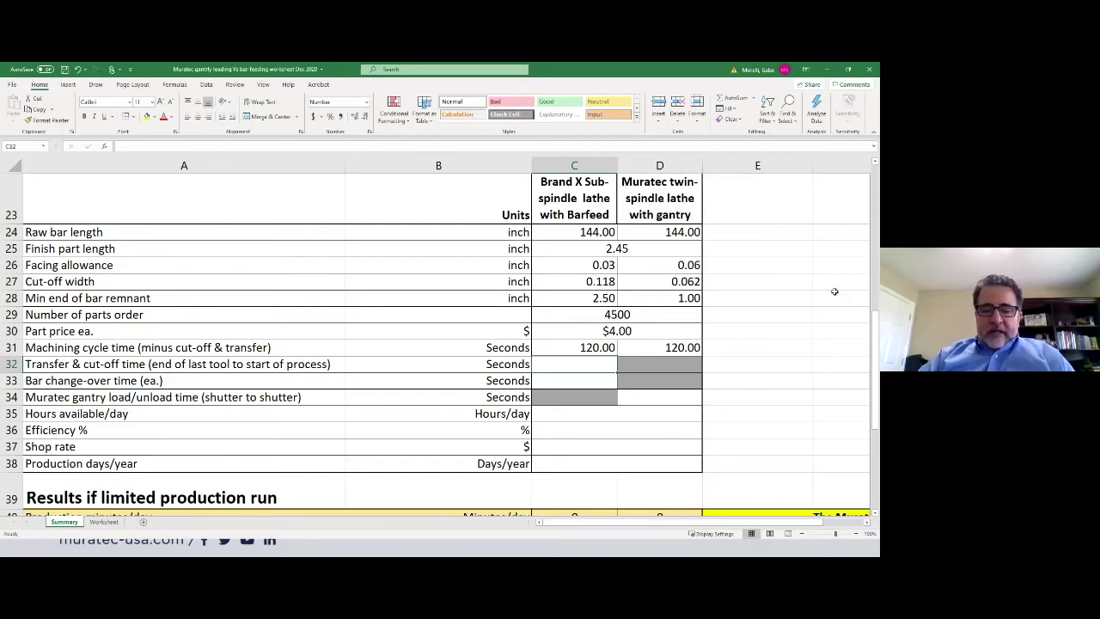
type("28")
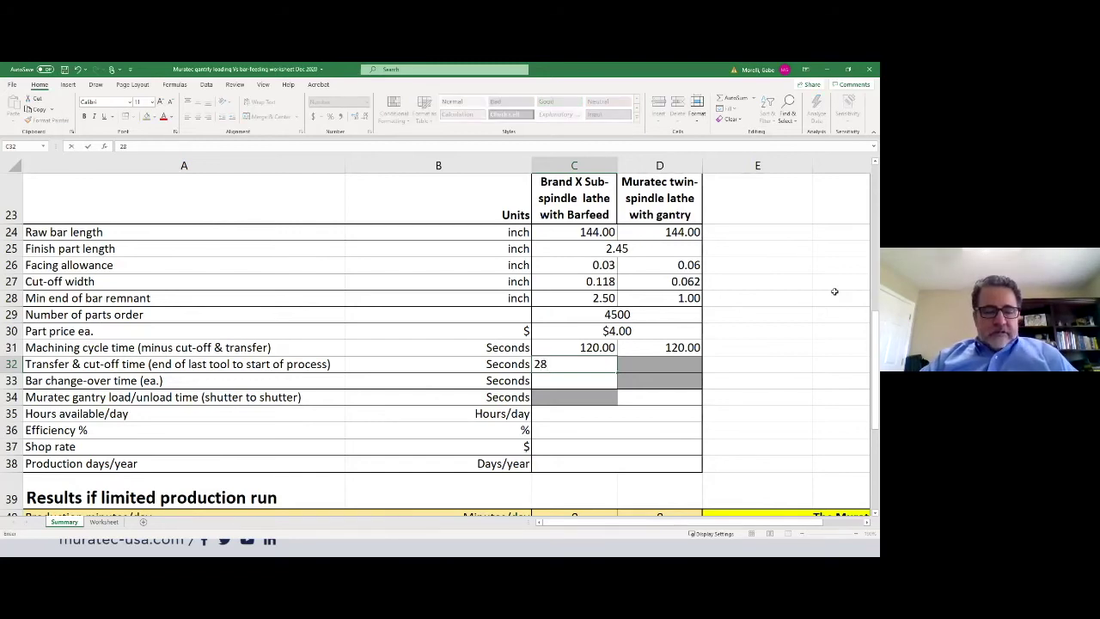
key("Return")
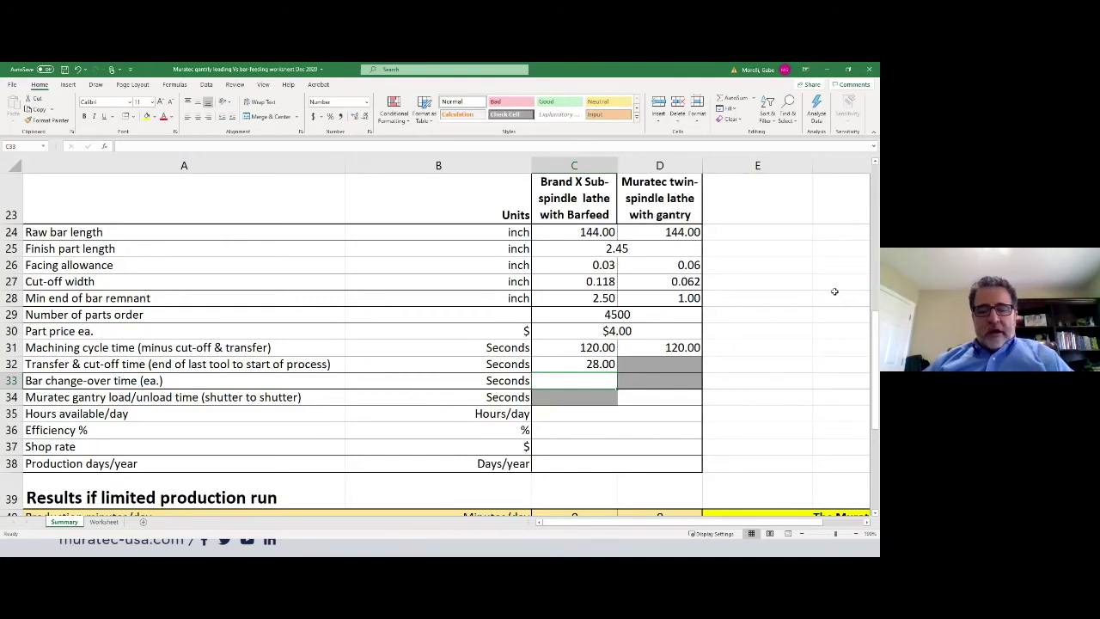
type("45")
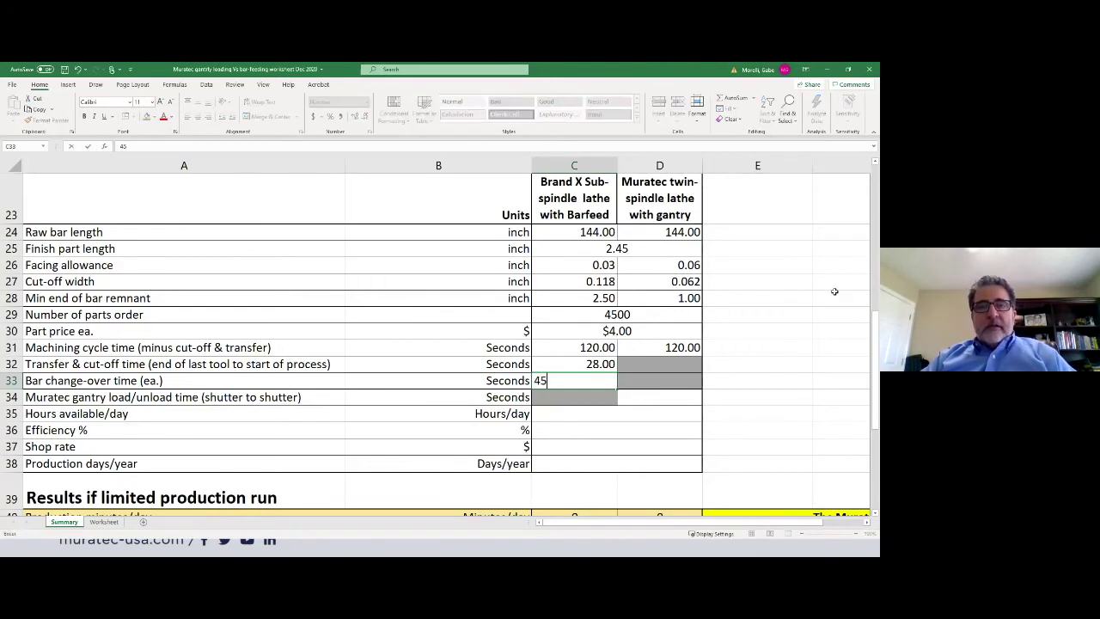
key("Tab")
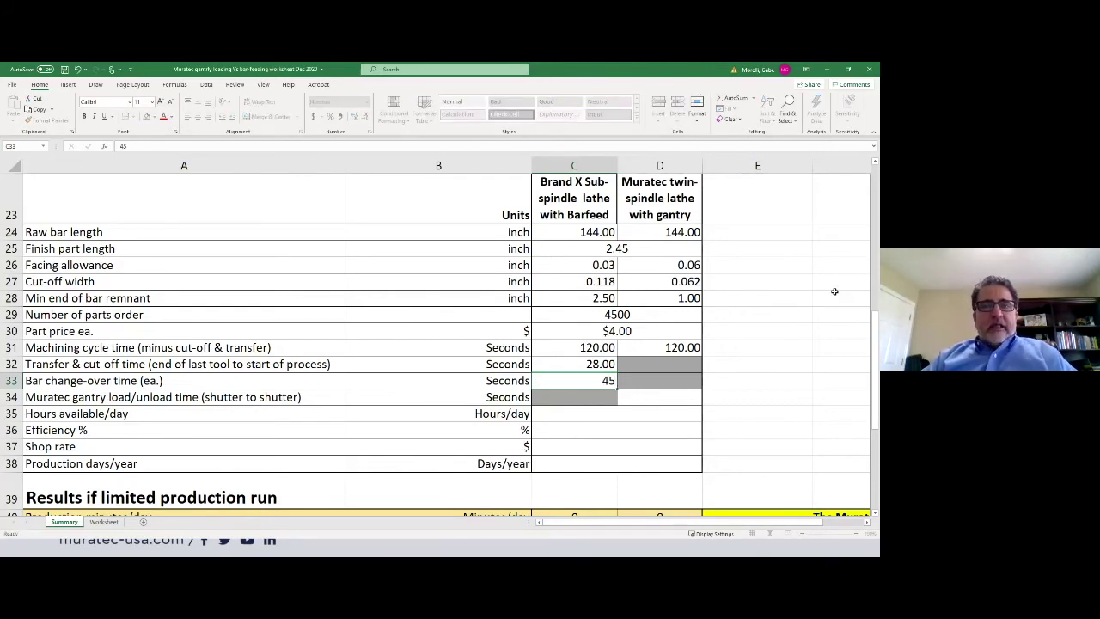
key("Return")
key("Return")
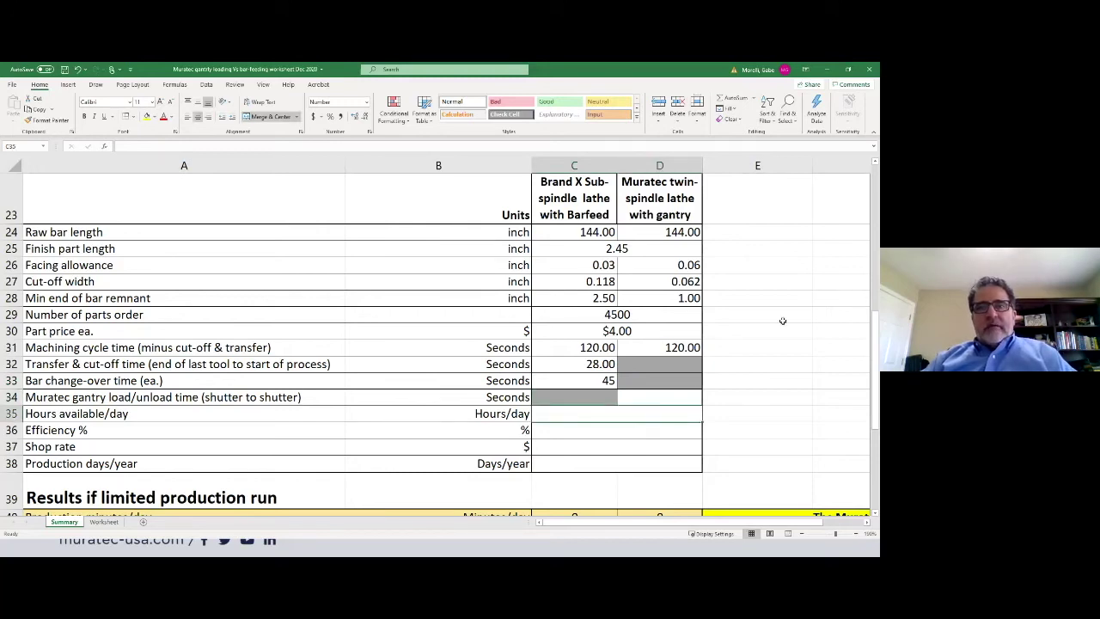
- Set the Muratec gantry load/unload time to 10 seconds
left_click(692, 395)
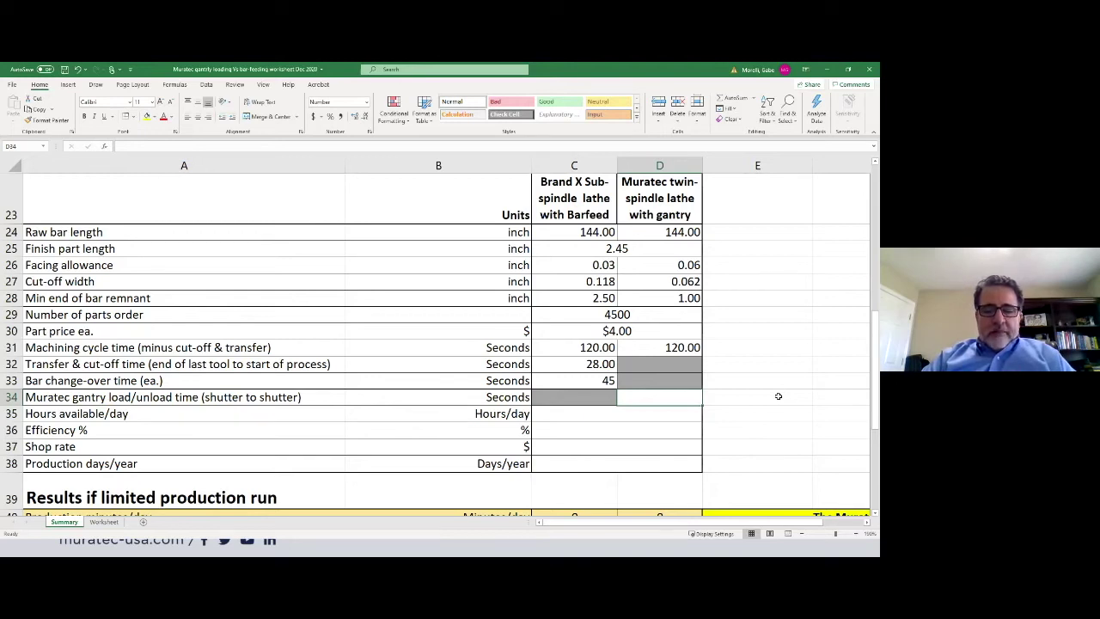
type("10")
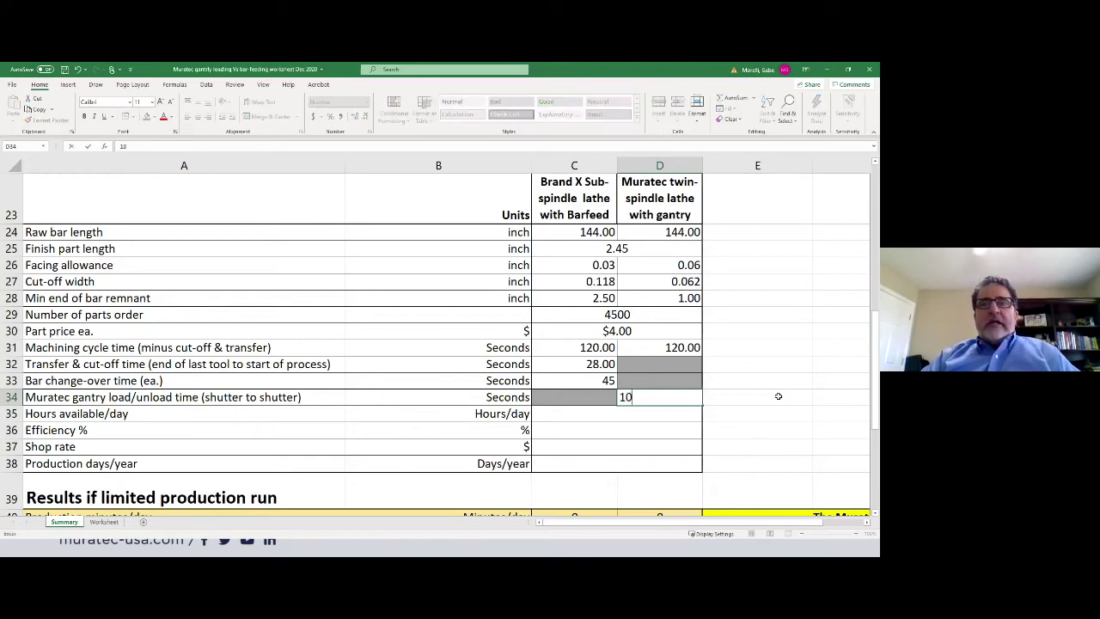
key("Return")
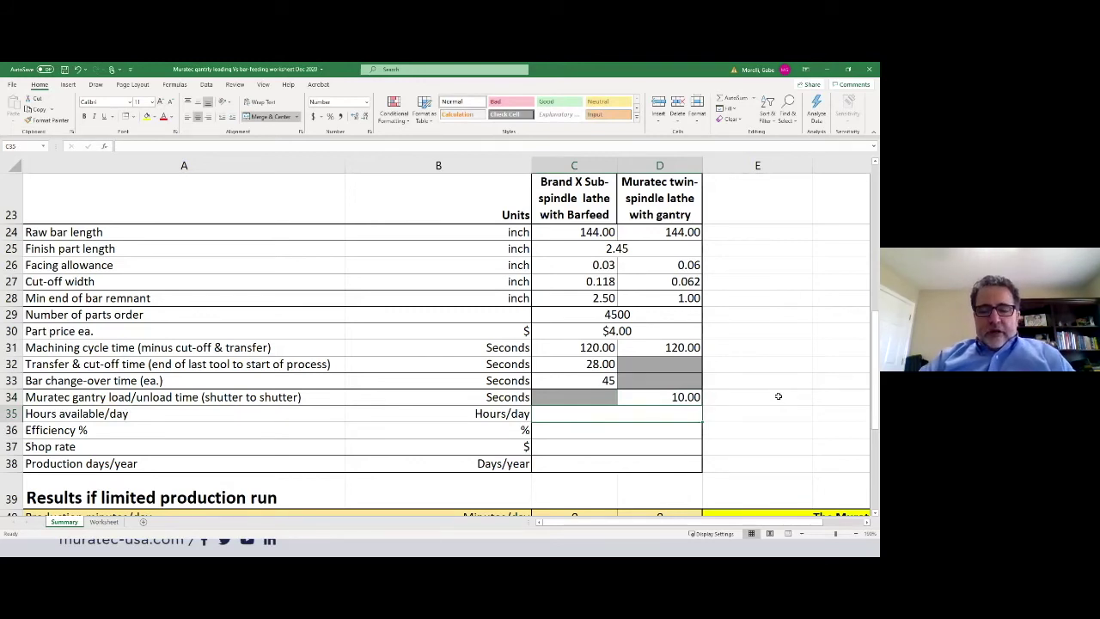
- Enter 16 available hours per day and an efficiency of 85% shared by both lathes
type("16")
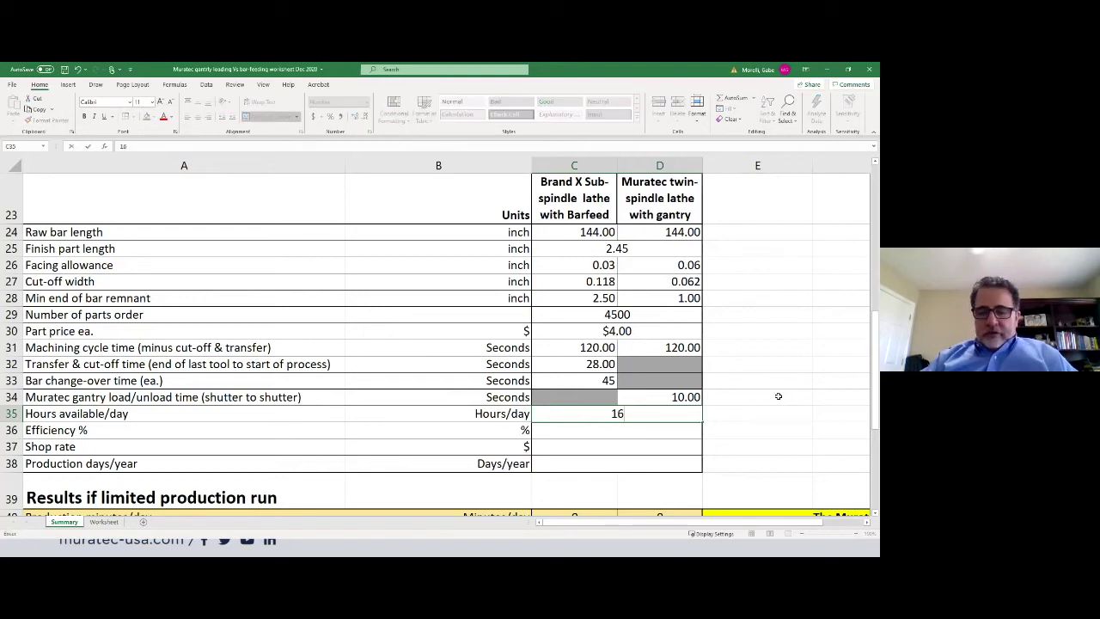
key("Return")
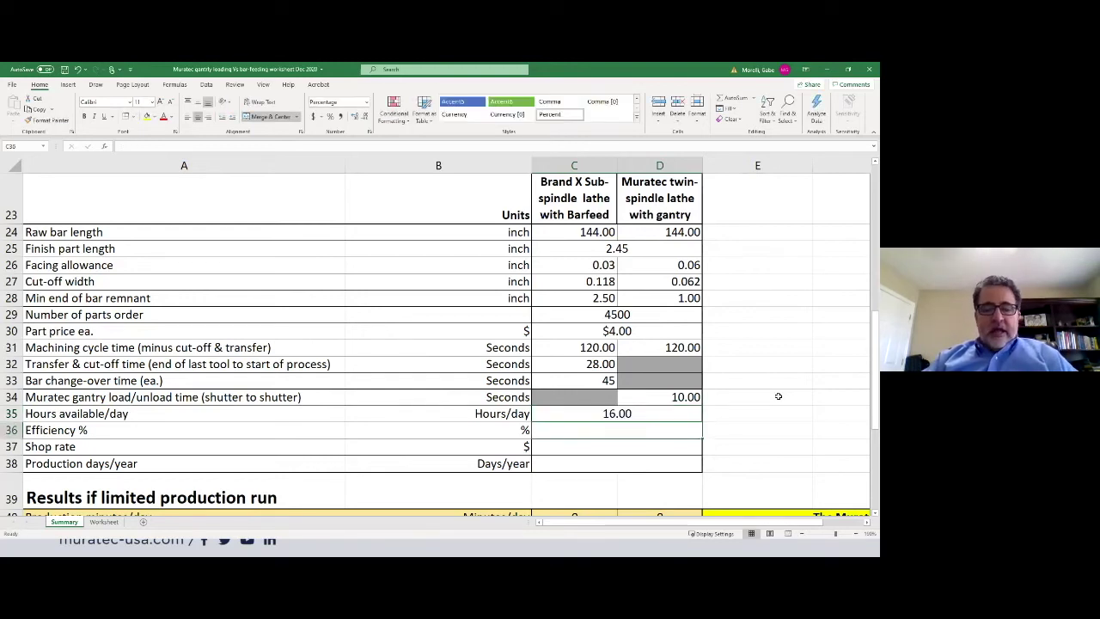
type("85")
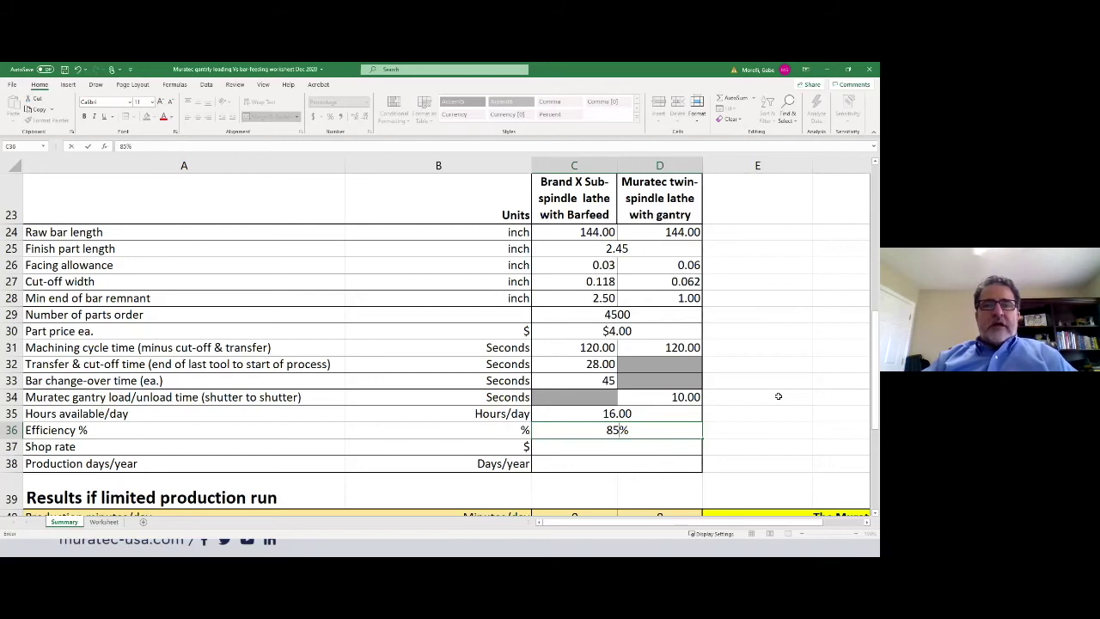
key("Return")
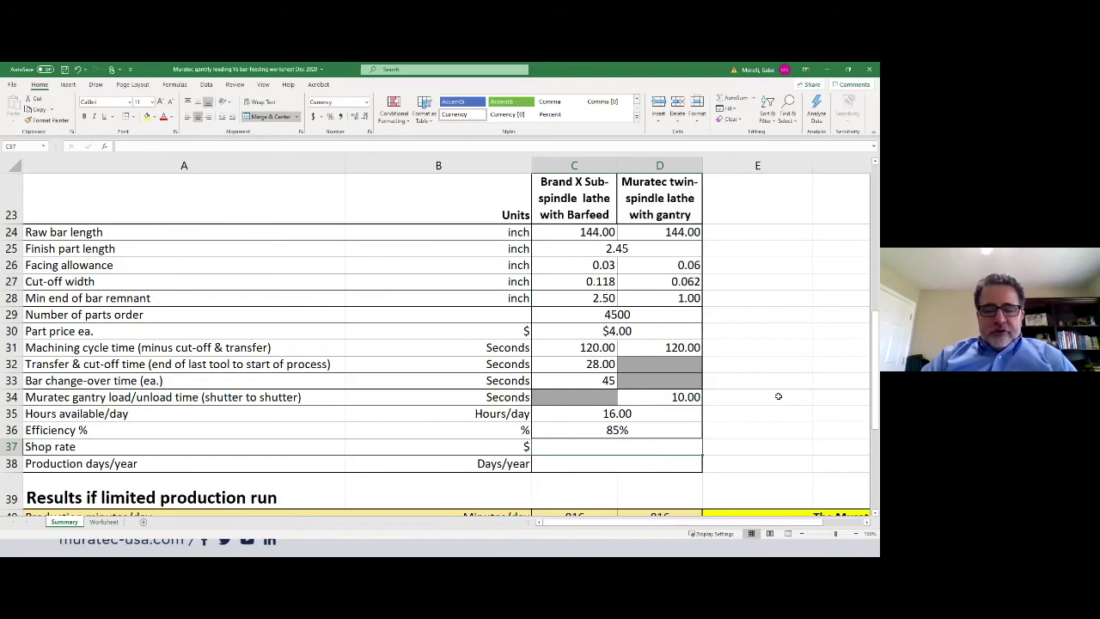
- Set the shop rate to $75.00 and the production days per year to 240
type("75")
key("Return")
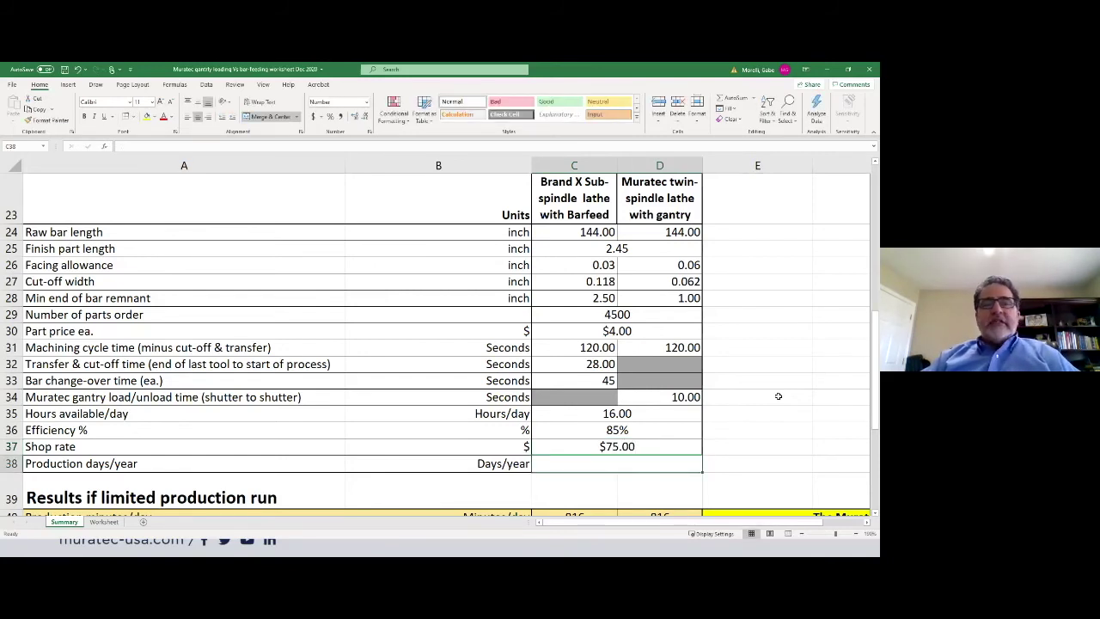
type("240")
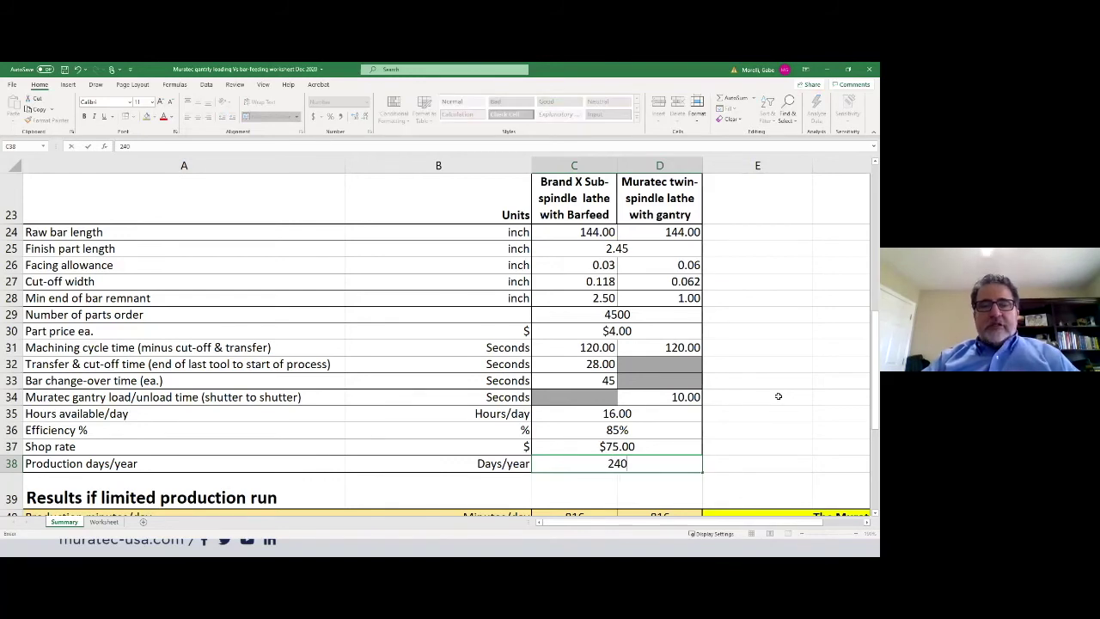
key("Return")
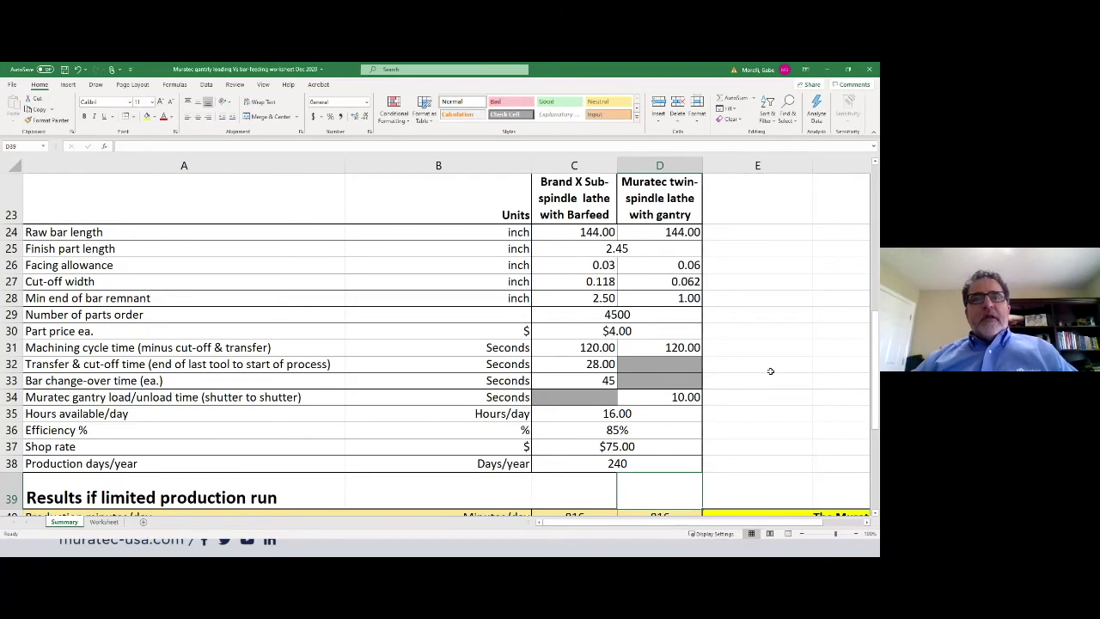
- Review the limited production and continuous run results on the Summary sheet, and look over the detailed calculations on the Worksheet sheet
scroll(772, 370, "down", 2)
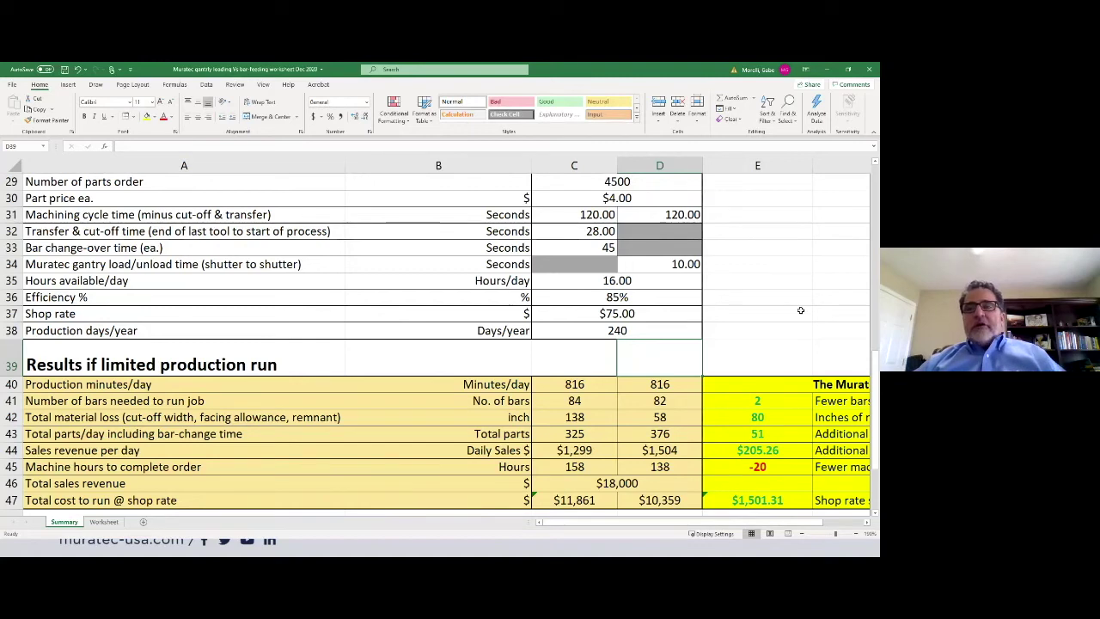
scroll(776, 304, "down", 1)
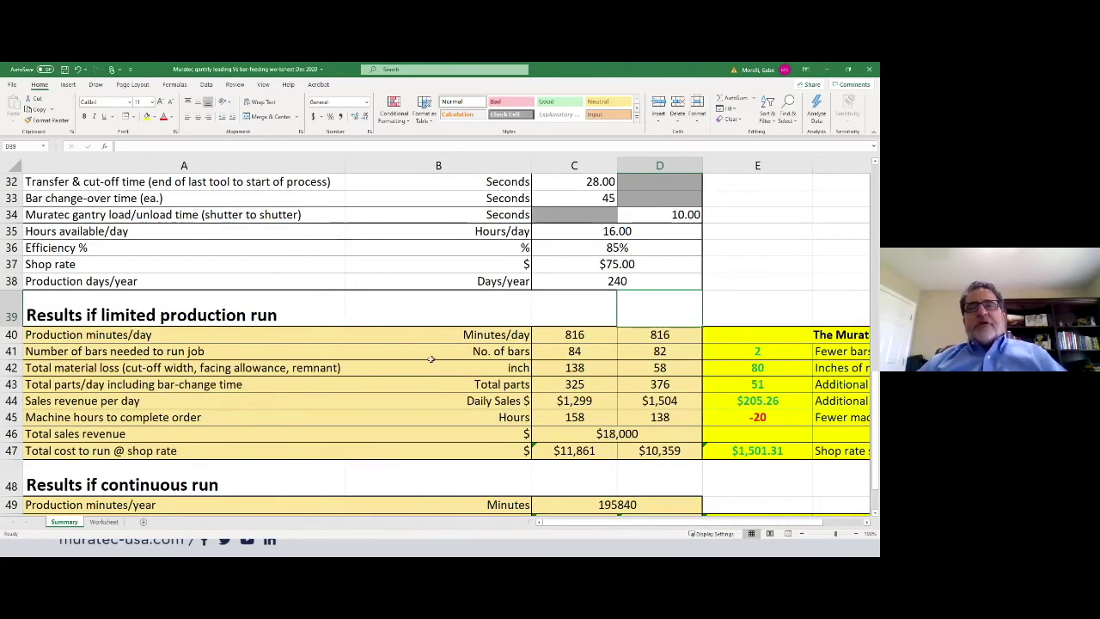
scroll(719, 386, "up", 1)
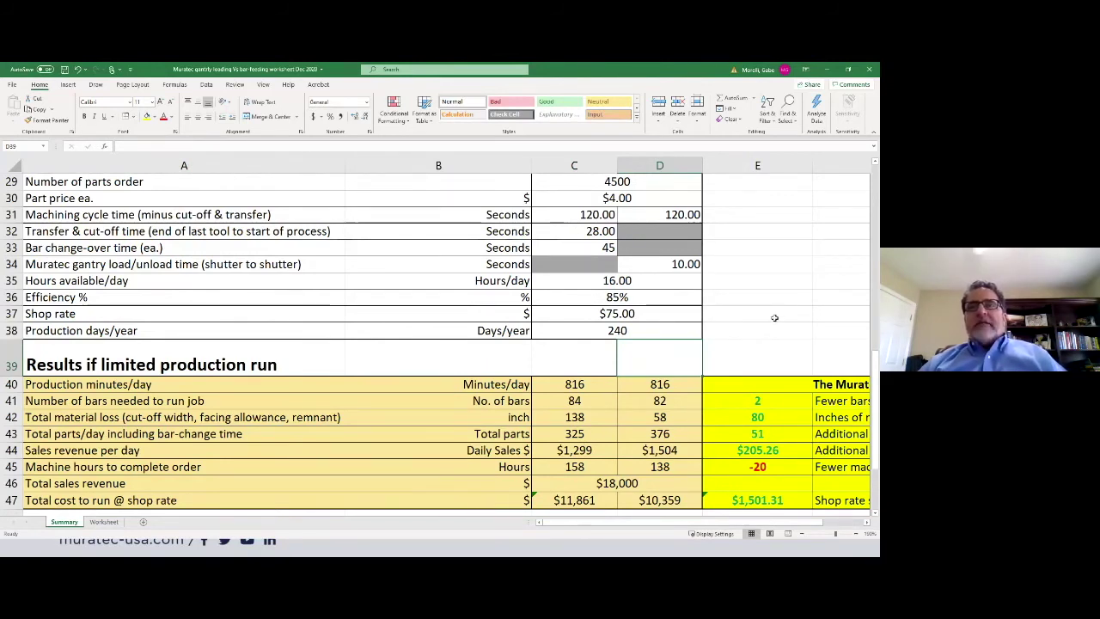
scroll(774, 318, "down", 3)
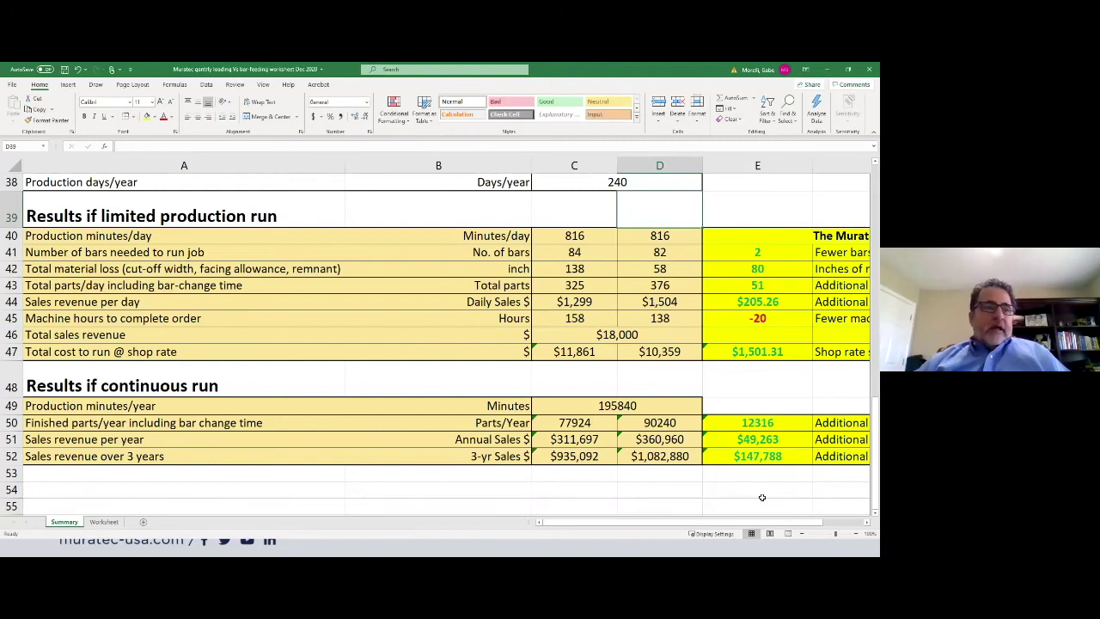
left_click(108, 523)
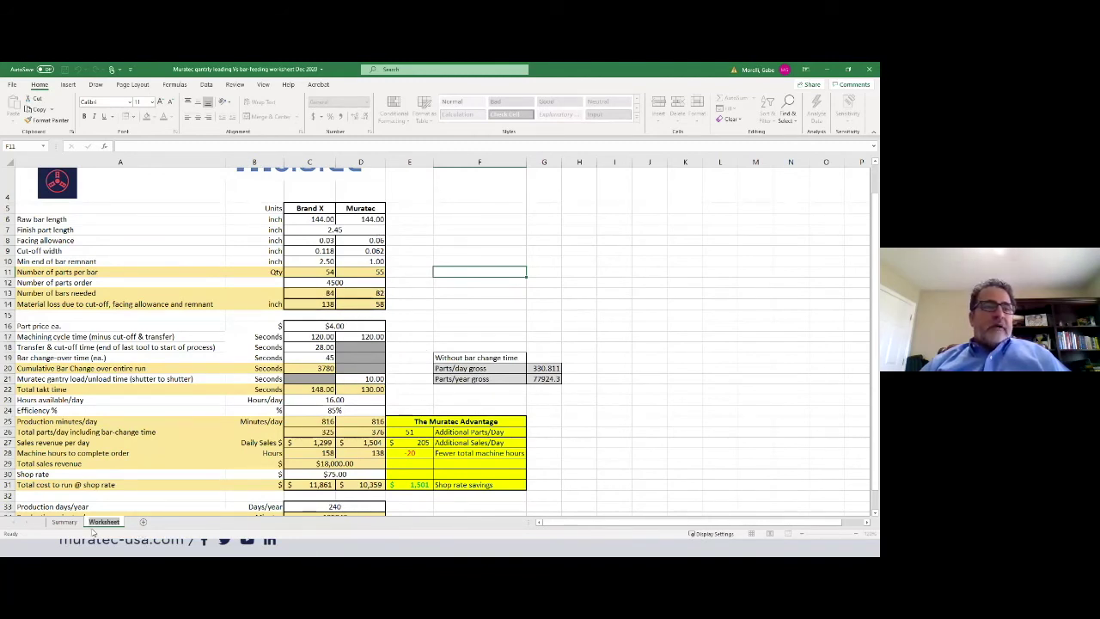
left_click(63, 522)
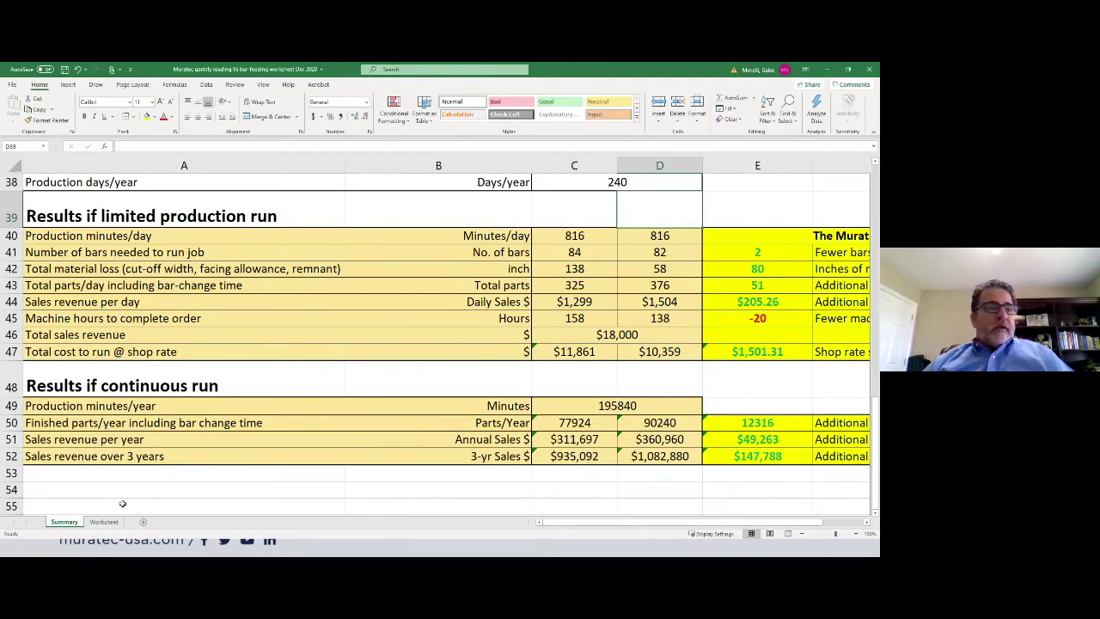
- Minimize the workbook to return to the slideshow and advance from the ROI Worksheet slide to the Flexible Automation Summary slide
left_click(827, 73)
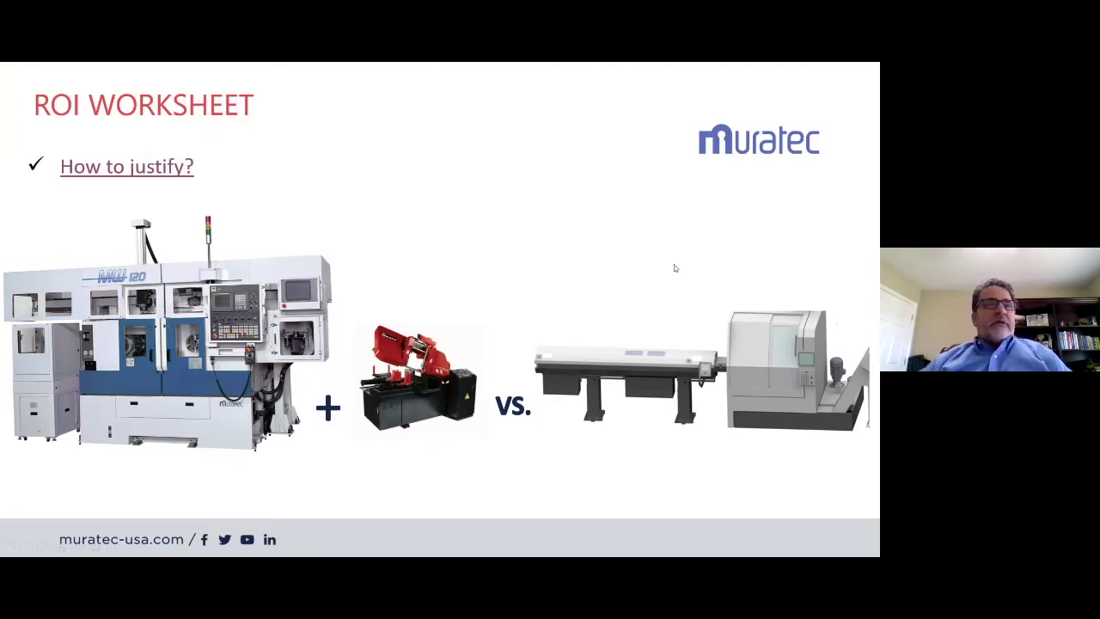
left_click(675, 268)
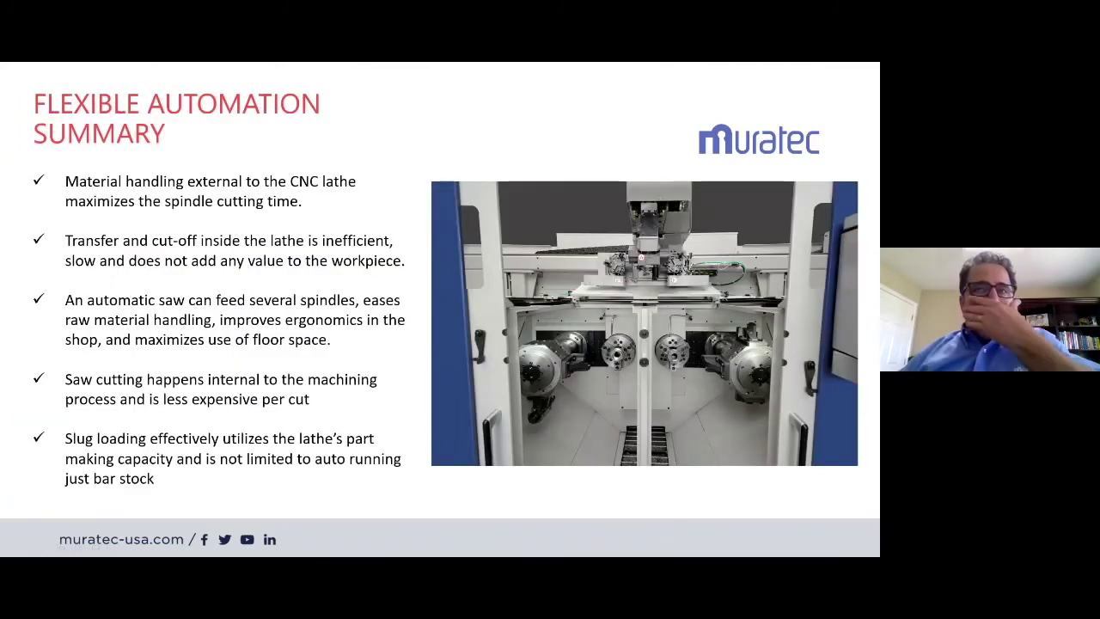